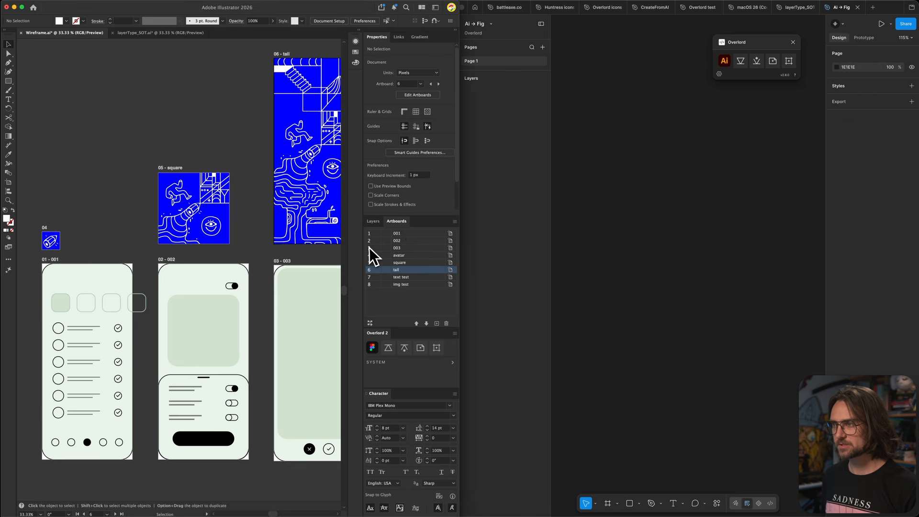
# Make artboard 001 active in Illustrator, select all of its artwork and send it to Figma with Overlord
pyautogui.click(409, 234)
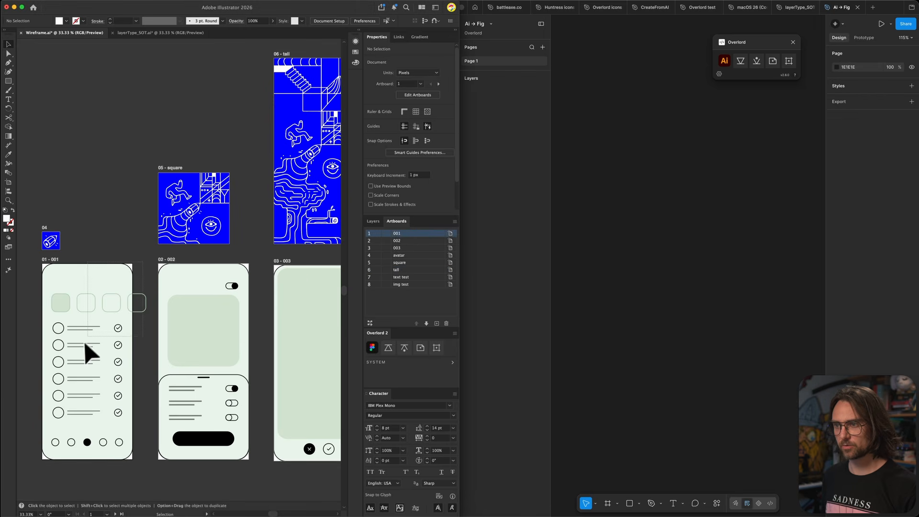
pyautogui.moveTo(36, 500); pyautogui.dragTo(65, 443)
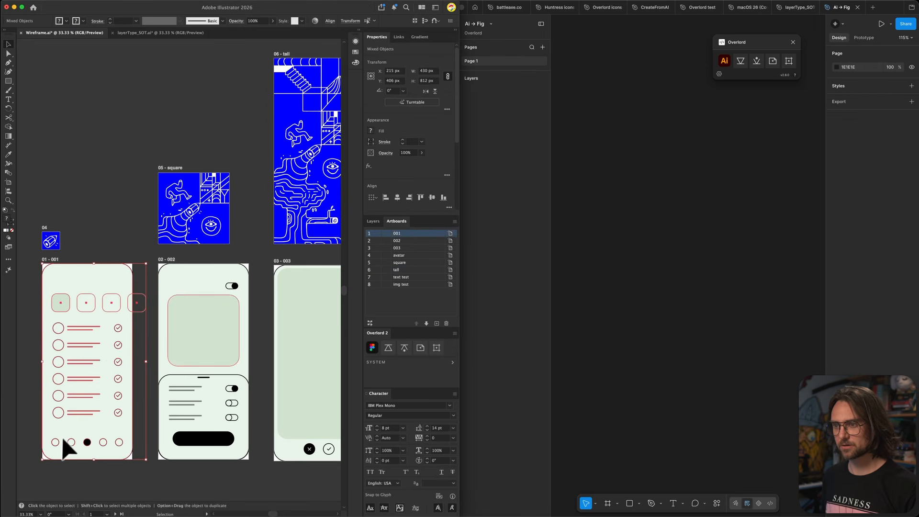
pyautogui.click(389, 349)
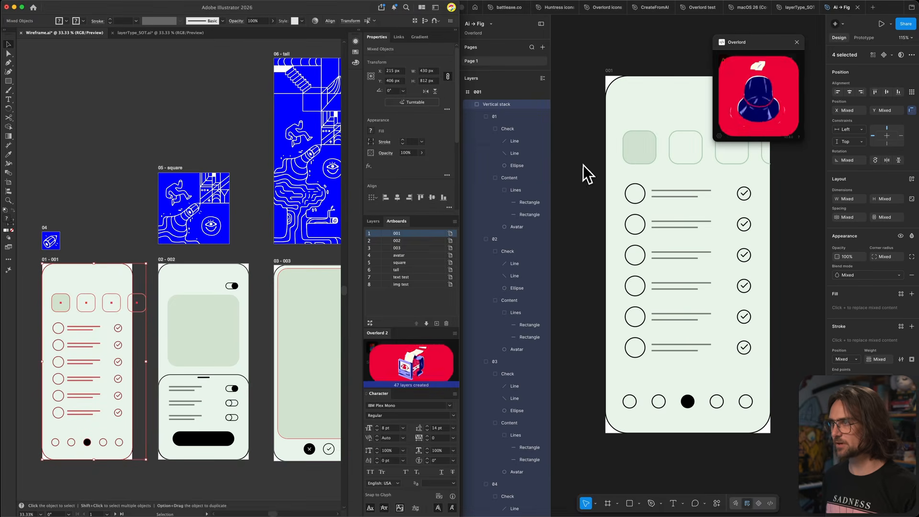
# Switch to Figma, try the arc handle on the first list row's Avatar ellipse, and undo the edit
pyautogui.click(585, 135)
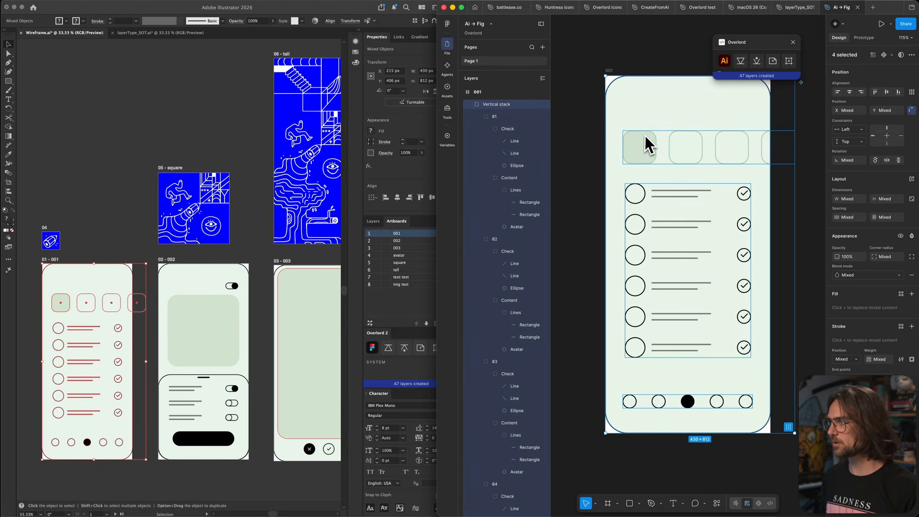
pyautogui.scroll(1, 644, 118)
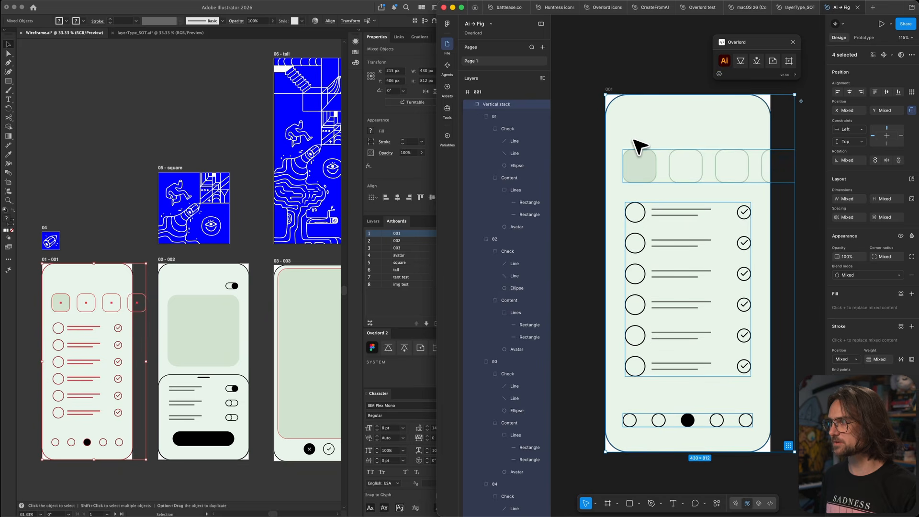
pyautogui.keyDown('ctrl'); pyautogui.scroll(10, 636, 148); pyautogui.keyUp('ctrl')
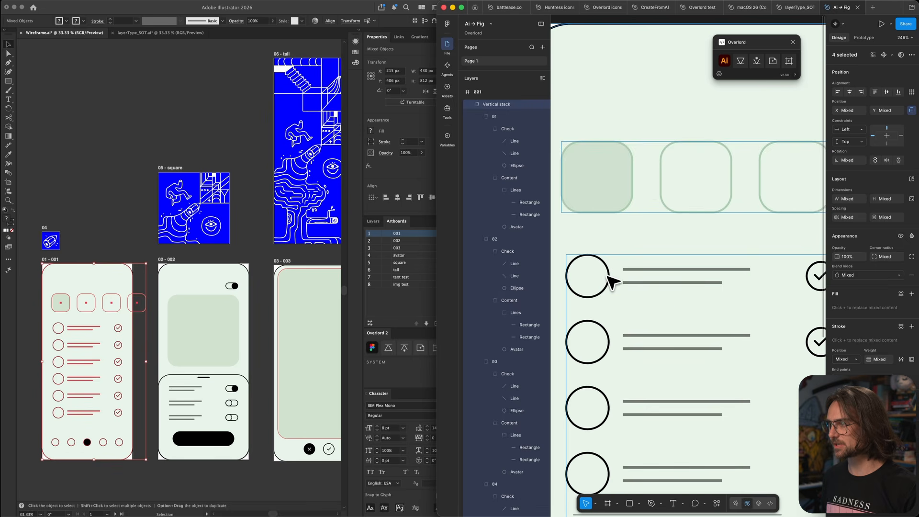
pyautogui.doubleClick(613, 283)
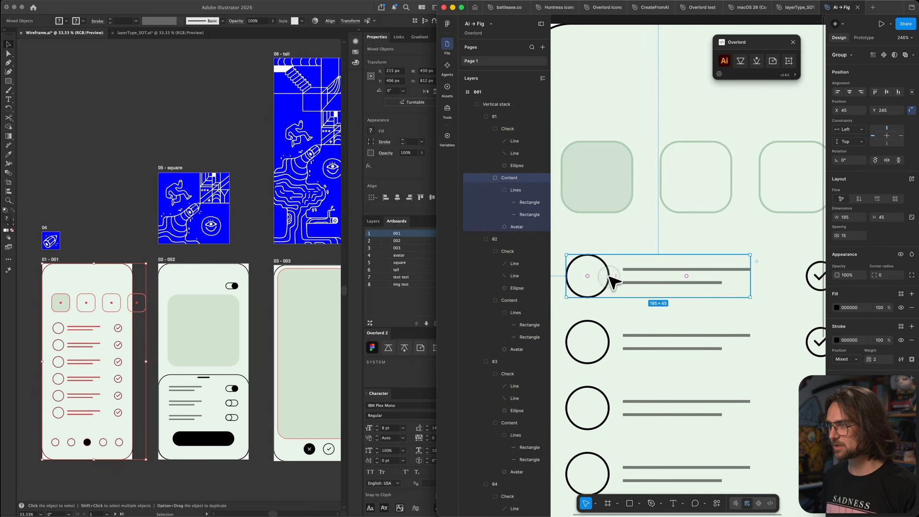
pyautogui.doubleClick(601, 278)
pyautogui.keyDown('ctrl'); pyautogui.scroll(6, 595, 283); pyautogui.keyUp('ctrl')
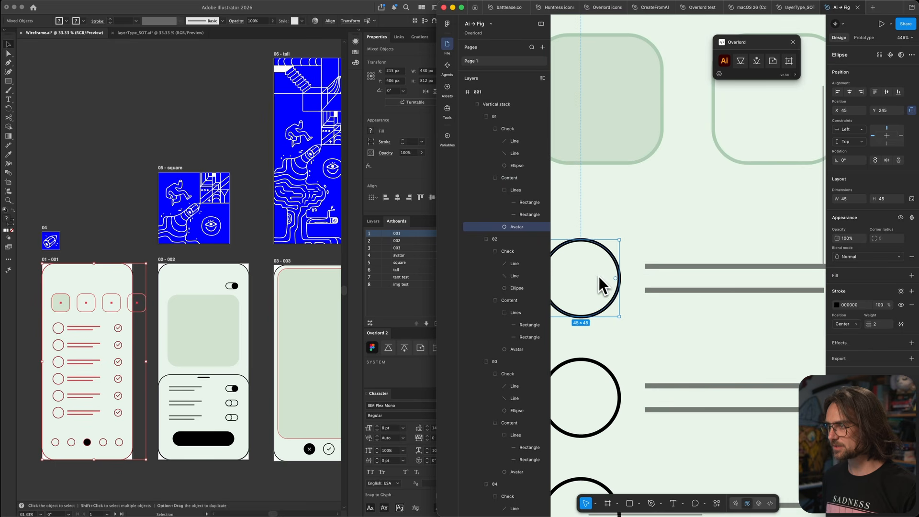
pyautogui.moveTo(615, 279)
pyautogui.mouseDown()
pyautogui.moveTo(590, 319)
pyautogui.moveTo(609, 279)
pyautogui.mouseUp()
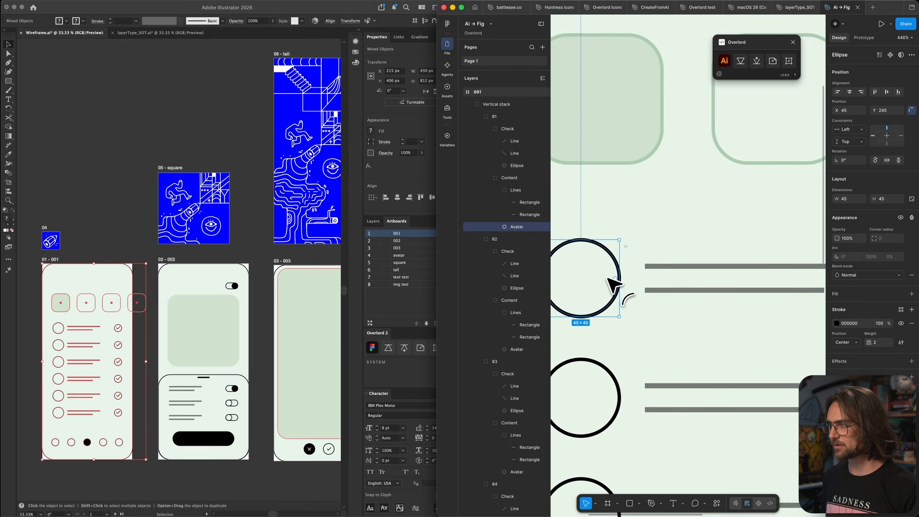
pyautogui.press('super+z')
# Try adjusting the corner radius of the Secondary 01 square in frame 001
pyautogui.scroll(3, 670, 201)
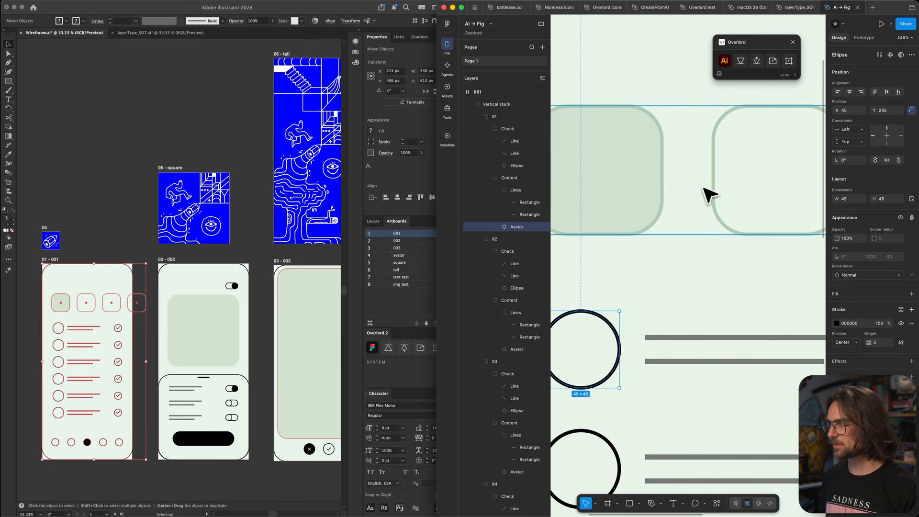
pyautogui.click(711, 192)
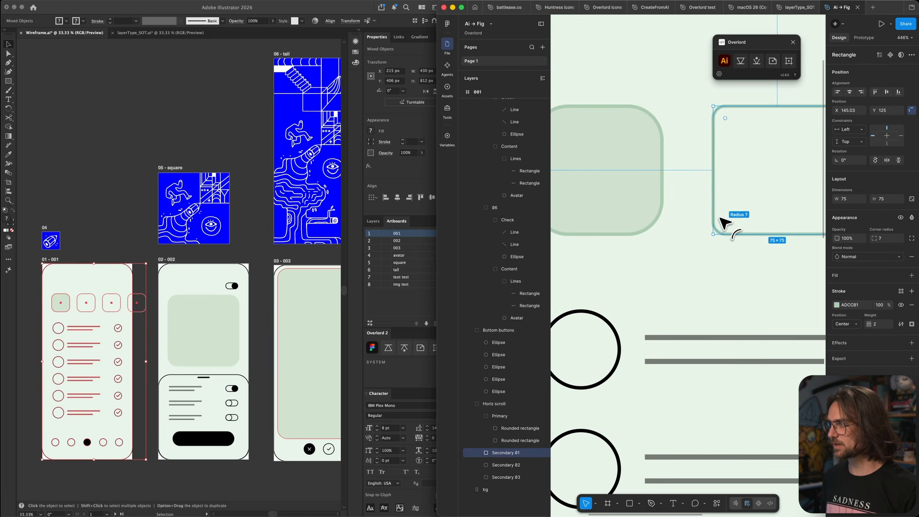
pyautogui.moveTo(719, 218)
pyautogui.mouseDown()
pyautogui.moveTo(737, 207)
pyautogui.moveTo(731, 212)
pyautogui.mouseUp()
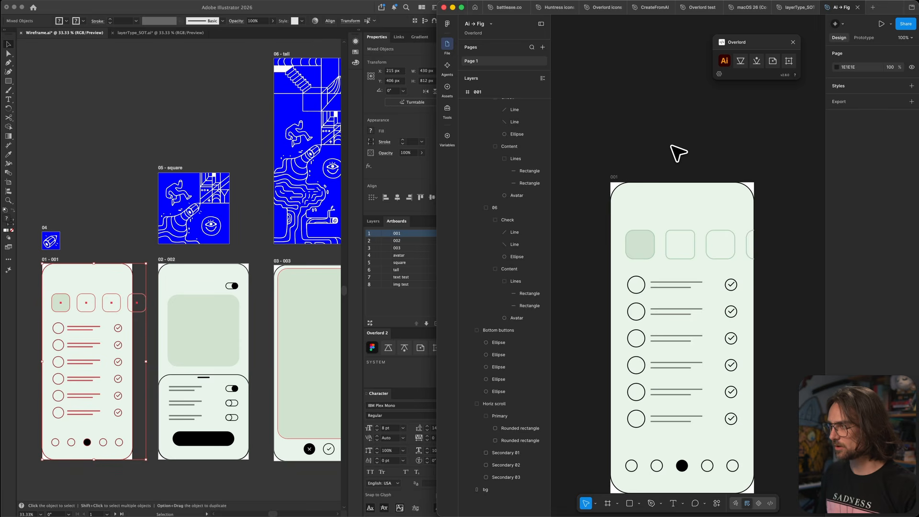
pyautogui.hscroll(3, 672, 149)
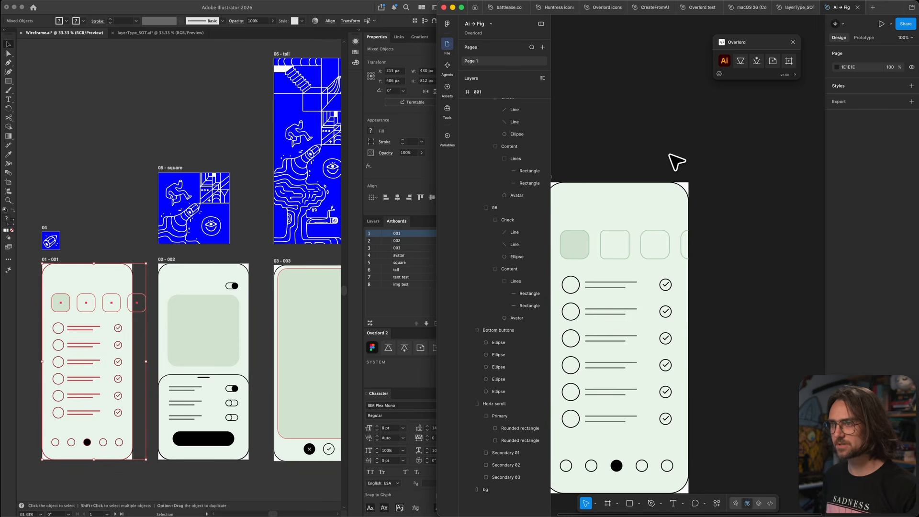
# Switch to Illustrator, create a Figma frame from artboard 002, and send all of that artboard's artwork into it
pyautogui.click(397, 241)
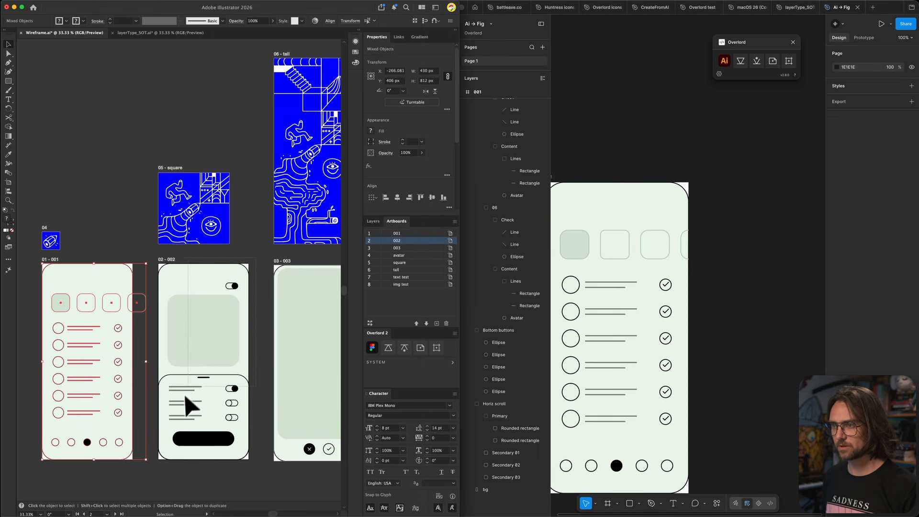
pyautogui.moveTo(152, 481); pyautogui.dragTo(329, 403)
pyautogui.click(437, 350)
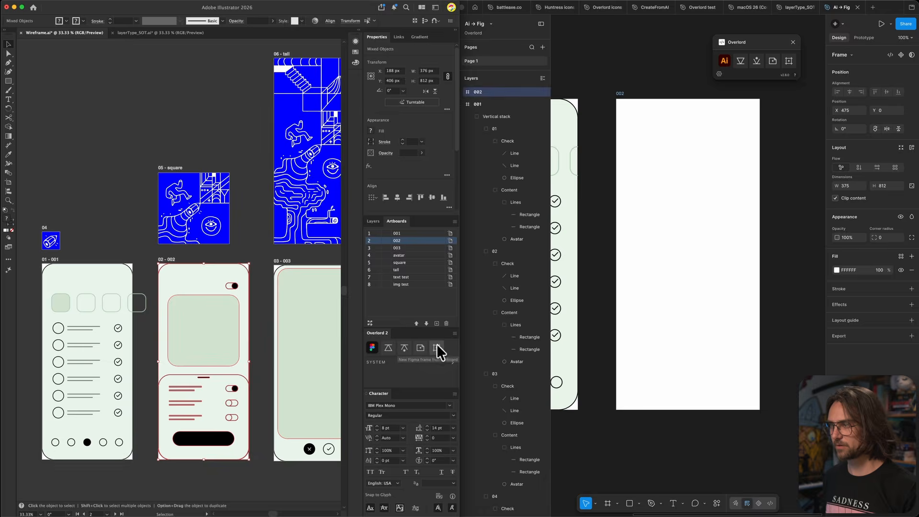
pyautogui.click(387, 347)
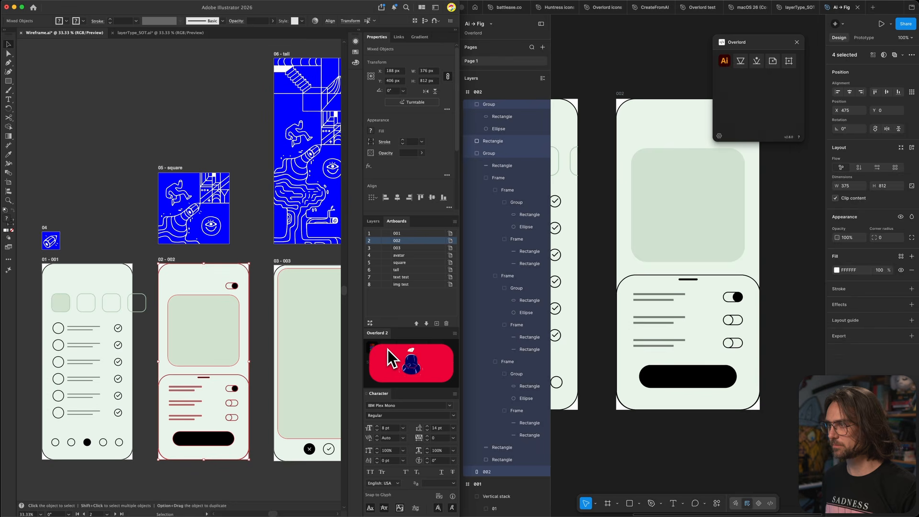
# Try sending artboard 003's artwork to Figma without a new frame, move it into frame 002's visible area, and delete it
pyautogui.hscroll(3, 279, 314)
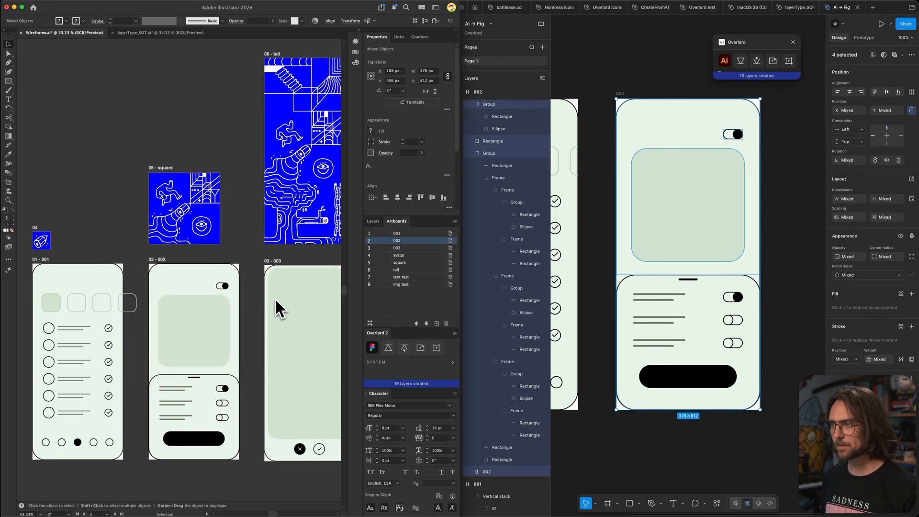
pyautogui.hscroll(6, 275, 299)
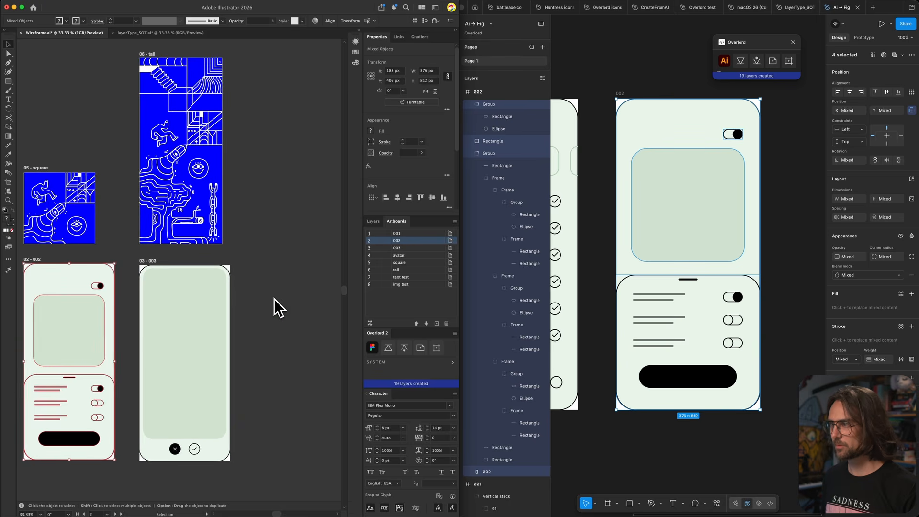
pyautogui.moveTo(239, 270)
pyautogui.mouseDown()
pyautogui.moveTo(147, 474)
pyautogui.moveTo(130, 458)
pyautogui.mouseUp()
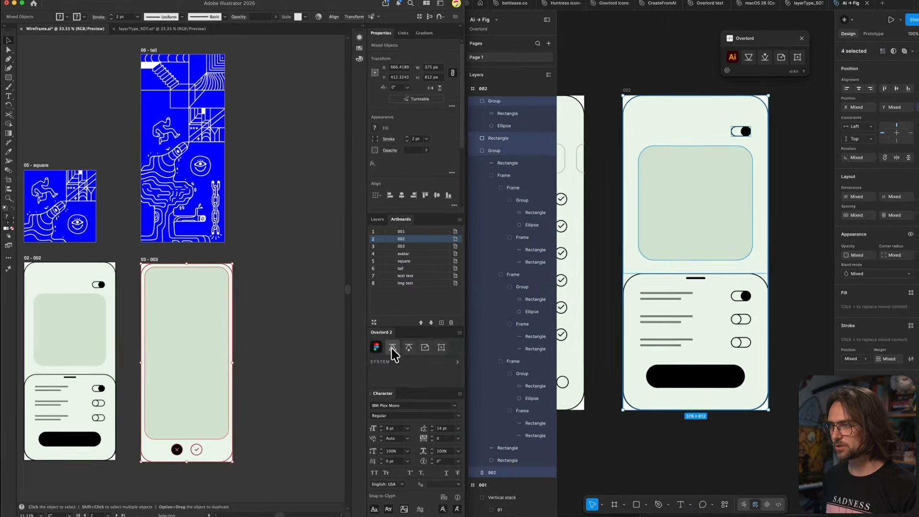
pyautogui.click(566, 320)
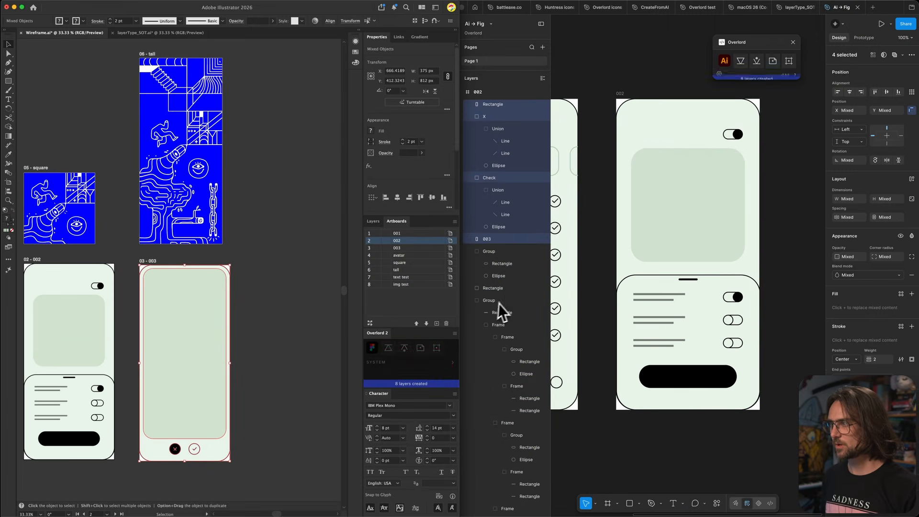
pyautogui.hscroll(3, 780, 216)
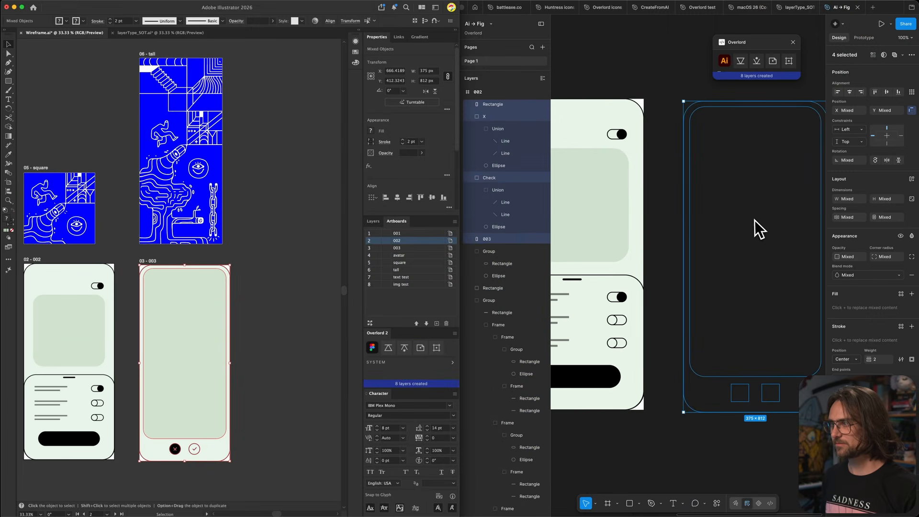
pyautogui.click(851, 20)
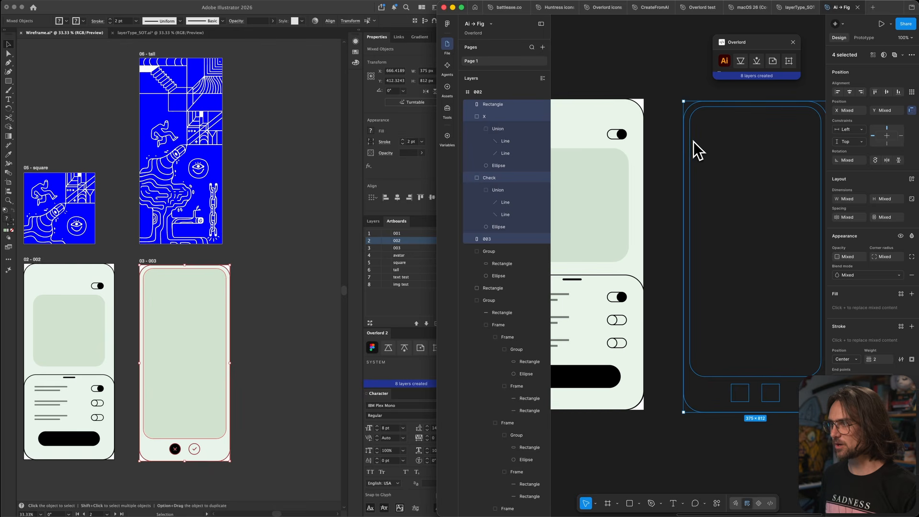
pyautogui.moveTo(693, 168); pyautogui.dragTo(622, 175)
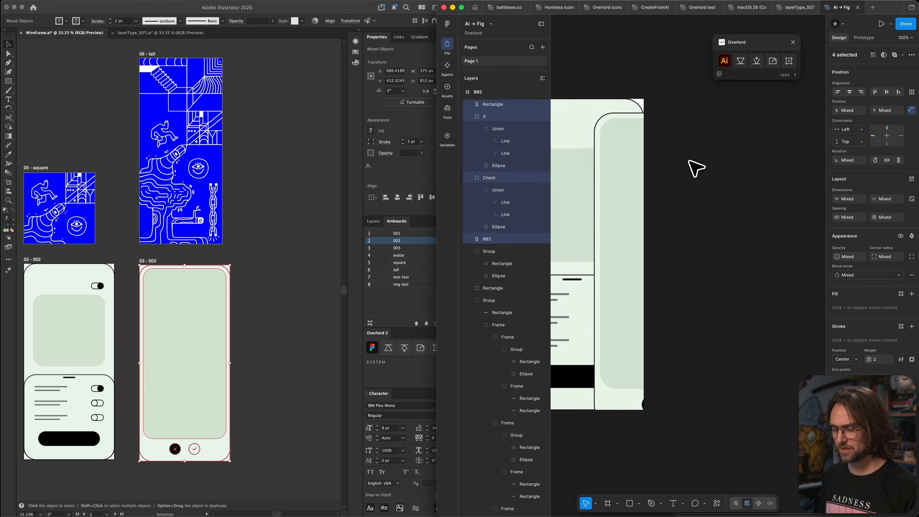
pyautogui.press('BackSpace')
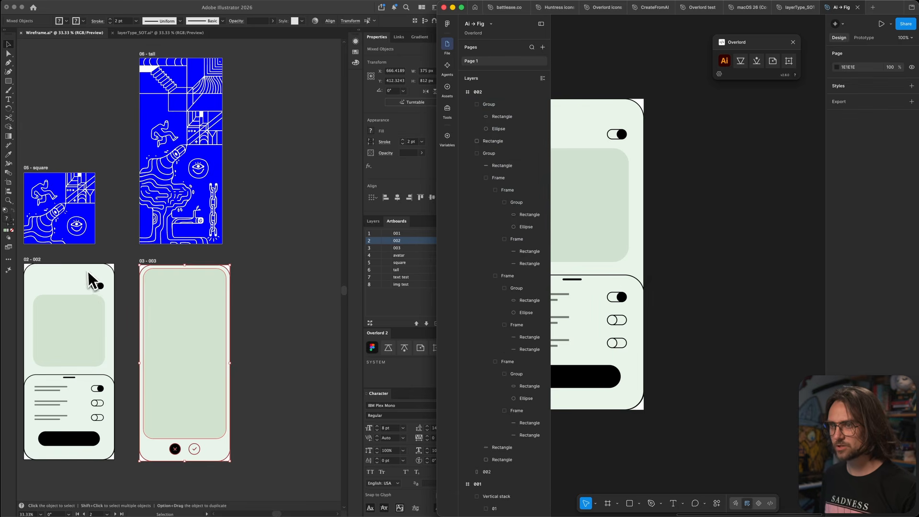
# Make 003 the active artboard in Illustrator
pyautogui.click(417, 244)
pyautogui.click(407, 248)
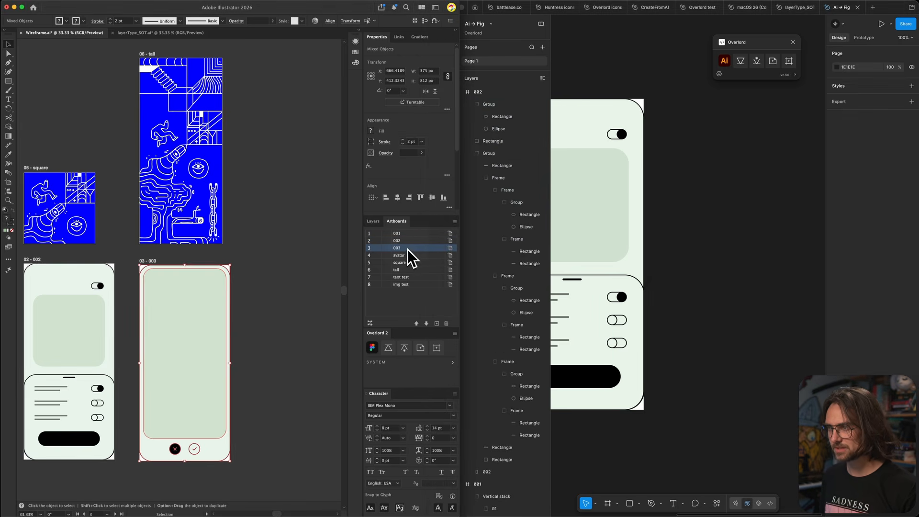
# Try pulling artboard 003's artwork into frame 002 from Figma's Overlord plugin, and undo the transfer
pyautogui.click(569, 249)
pyautogui.click(724, 61)
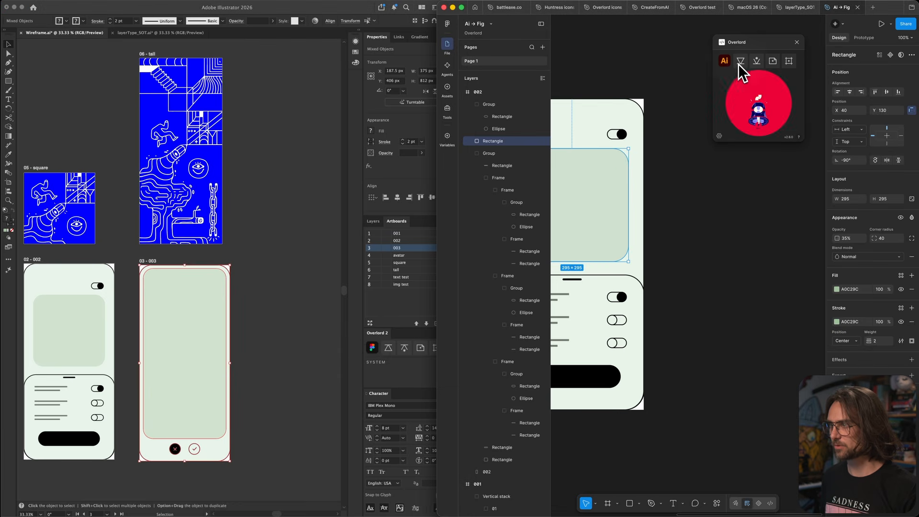
pyautogui.hscroll(1, 595, 148)
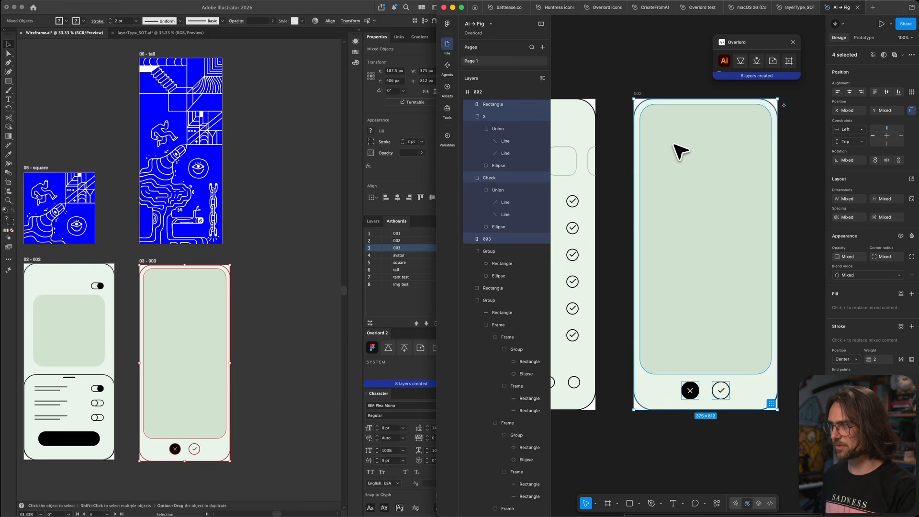
pyautogui.press('BackSpace')
pyautogui.press('super+z')
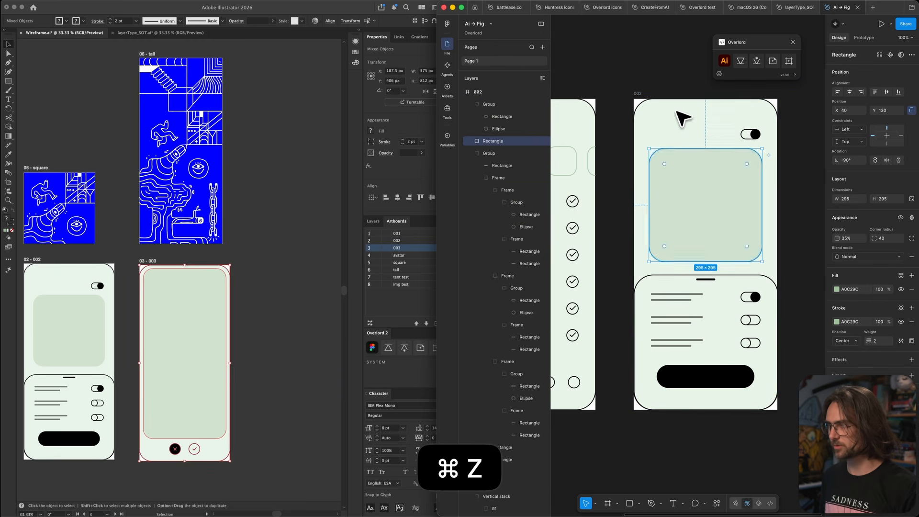
# Create a Figma frame from Illustrator's artboard 003 and pull the selected artwork into it
pyautogui.click(788, 63)
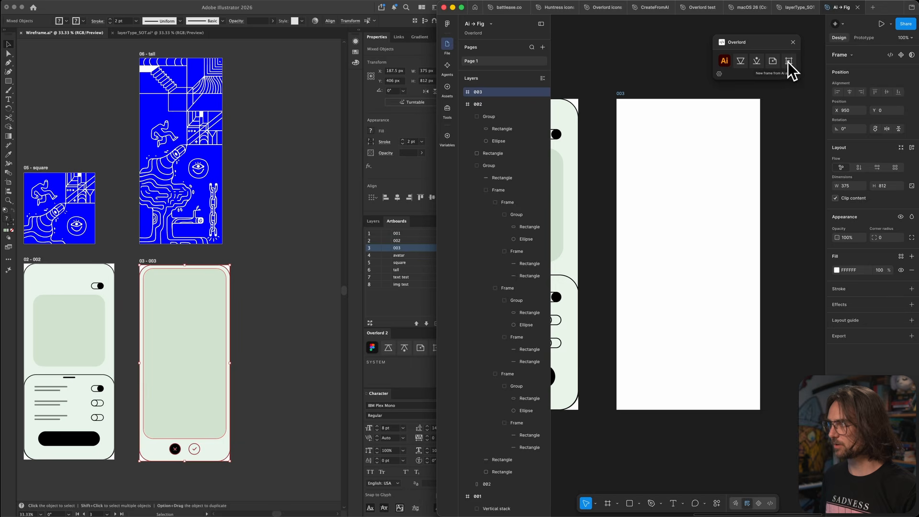
pyautogui.click(741, 61)
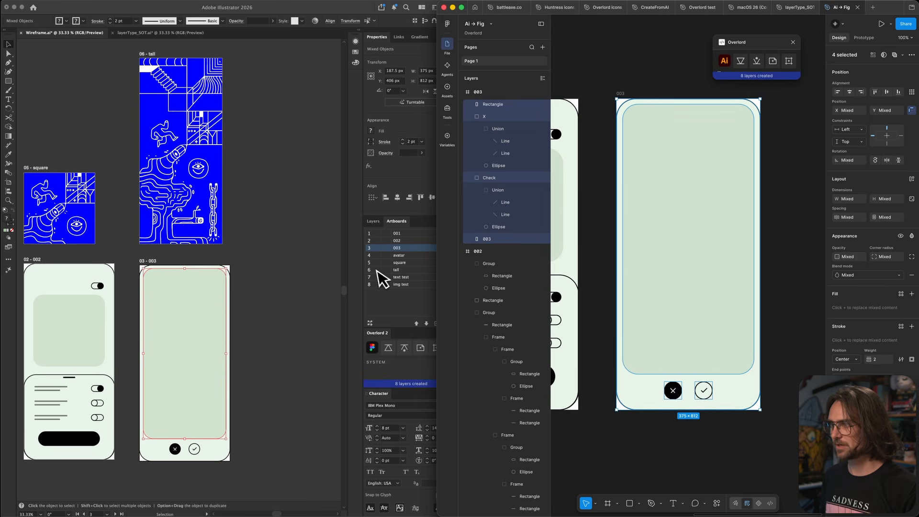
pyautogui.hotkey('ctrl', '-')
pyautogui.hscroll(-3, 617, 258)
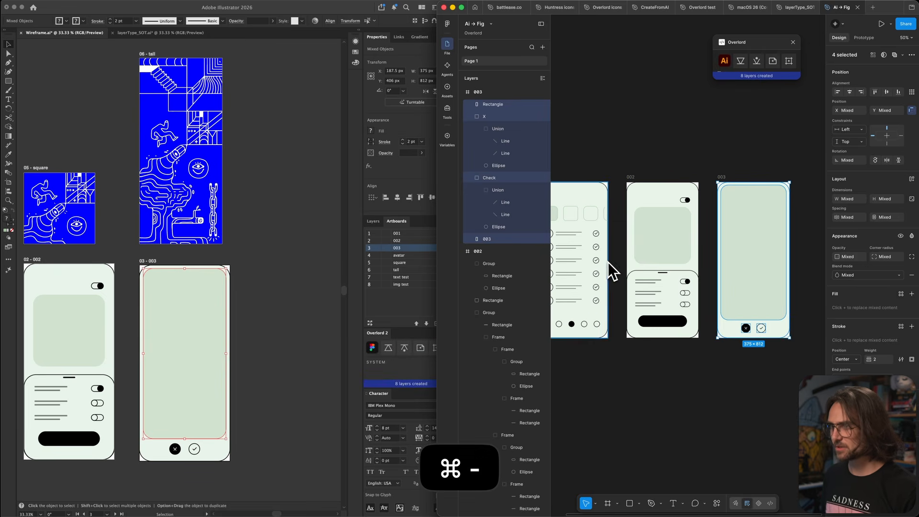
# Switch to Illustrator, create a Figma frame from the avatar artboard, and send its artwork into that frame
pyautogui.hscroll(-10, 275, 221)
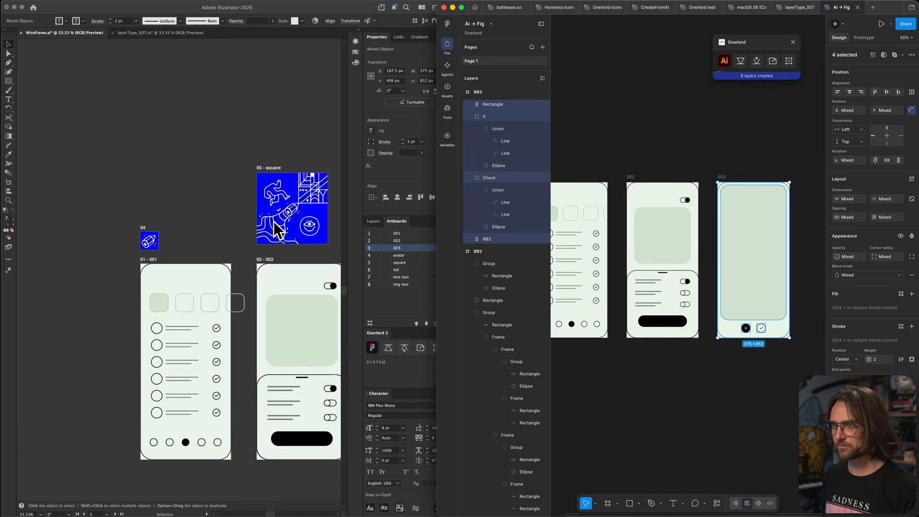
pyautogui.click(405, 254)
pyautogui.click(393, 255)
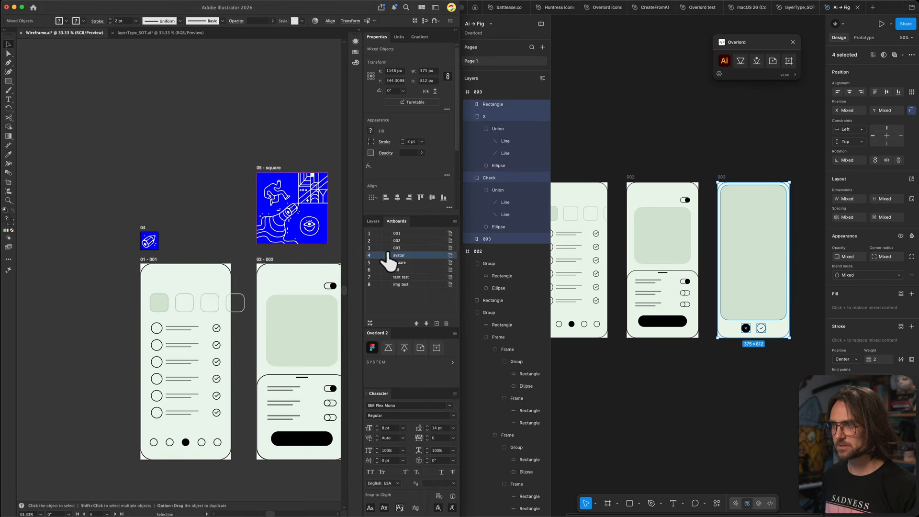
pyautogui.click(143, 246)
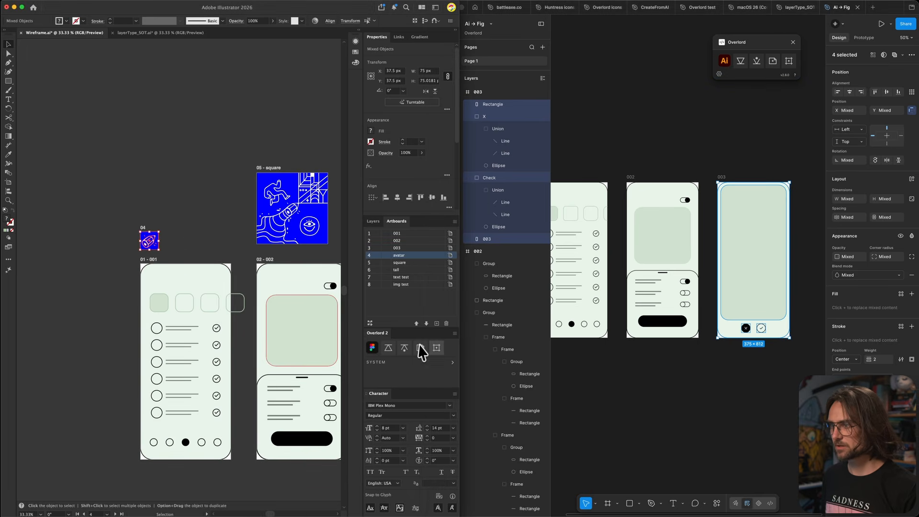
pyautogui.click(440, 348)
pyautogui.click(391, 349)
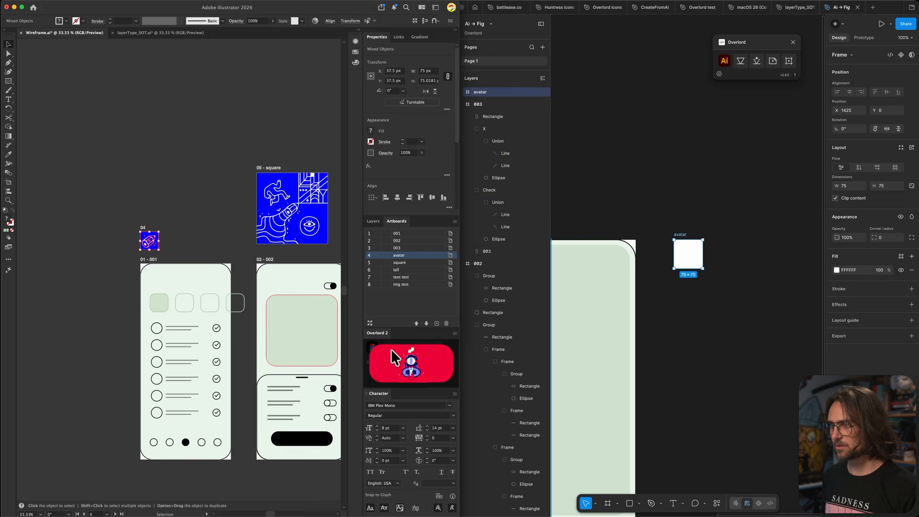
# Create a Figma frame from Illustrator's square artboard and send its selected artwork into that frame
pyautogui.click(410, 262)
pyautogui.moveTo(338, 165); pyautogui.dragTo(266, 237)
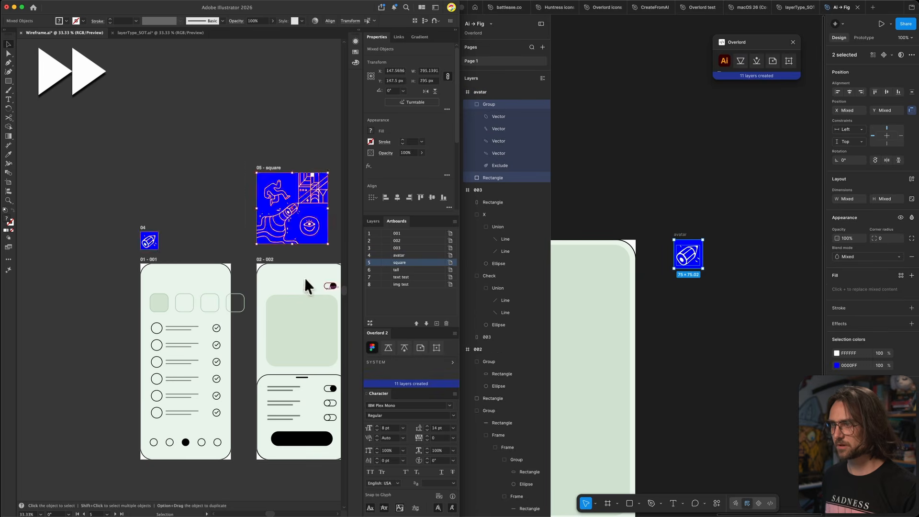
pyautogui.click(437, 348)
pyautogui.click(389, 349)
# Create a Figma frame from Illustrator's tall artboard and send its selected artwork into that frame
pyautogui.hscroll(7, 187, 224)
pyautogui.click(414, 269)
pyautogui.moveTo(23, 218); pyautogui.dragTo(144, 52)
pyautogui.click(437, 348)
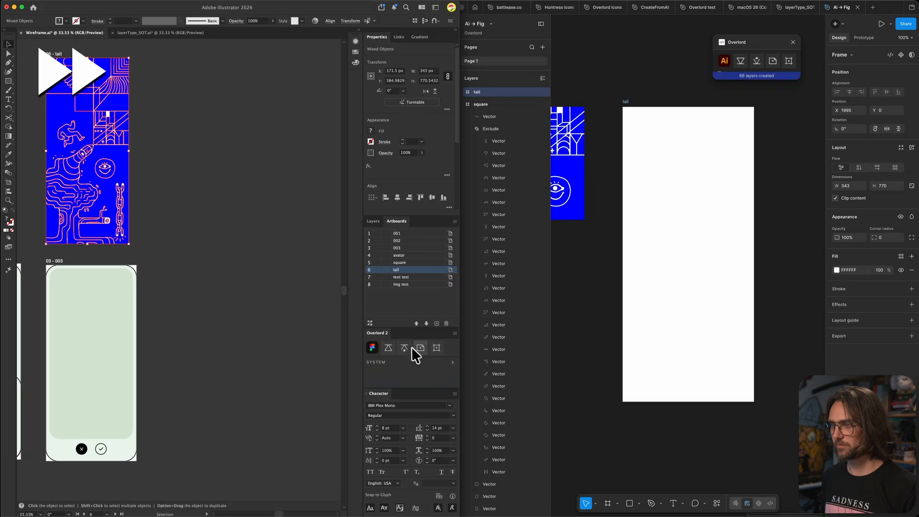
pyautogui.click(389, 348)
# Switch to Figma and move the avatar, square and tall frames together below the wireframe frames, at Y 936
pyautogui.click(596, 326)
pyautogui.press('super+minus')
pyautogui.press('super+minus')
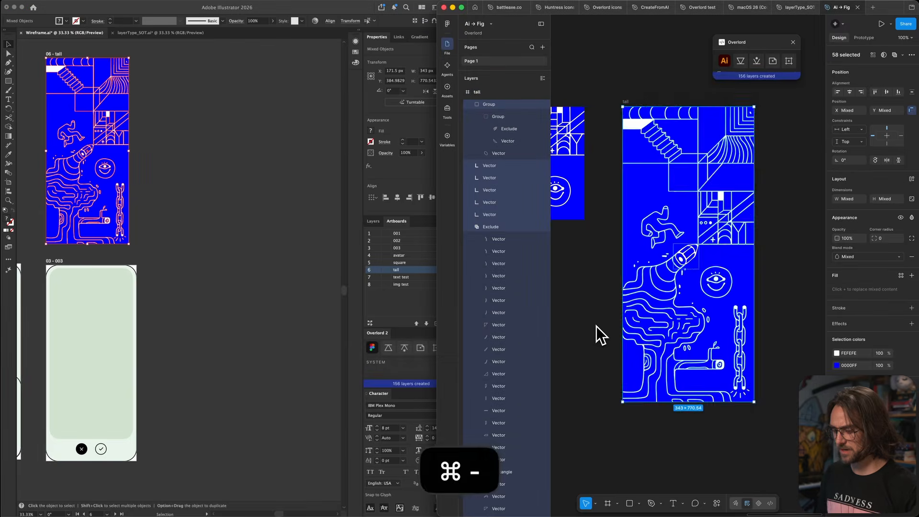
pyautogui.hscroll(-3, 679, 210)
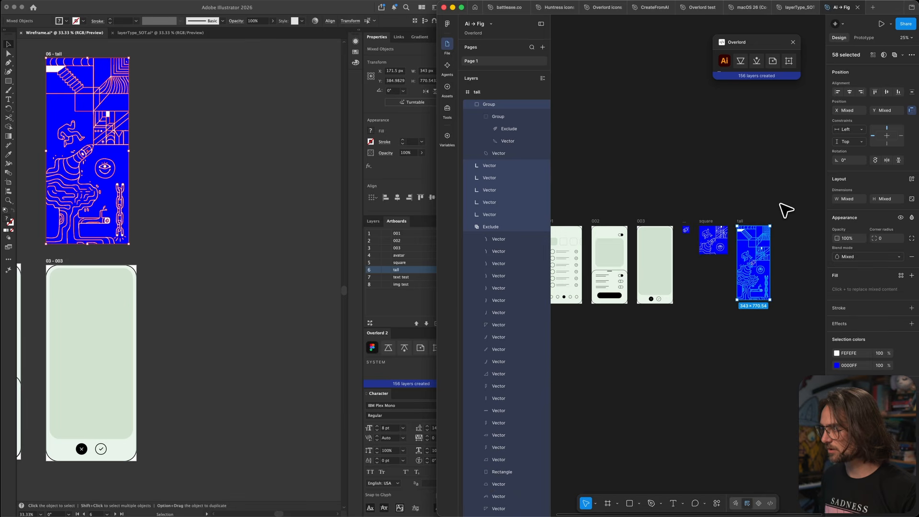
pyautogui.moveTo(779, 209); pyautogui.dragTo(681, 308)
pyautogui.moveTo(721, 246); pyautogui.dragTo(603, 340)
pyautogui.scroll(5, 589, 309)
pyautogui.scroll(3, 589, 309)
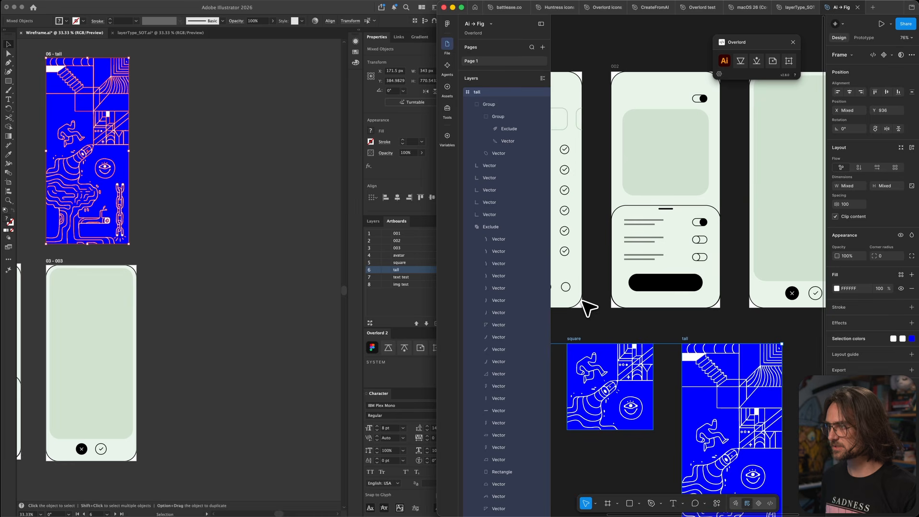
# Create a component from the avatar frame
pyautogui.hscroll(-5, 589, 309)
pyautogui.click(653, 335)
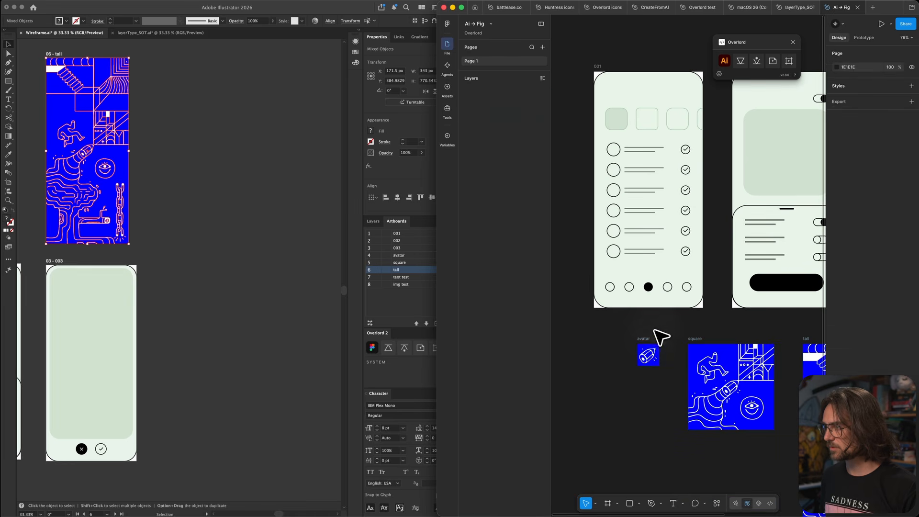
pyautogui.click(648, 349)
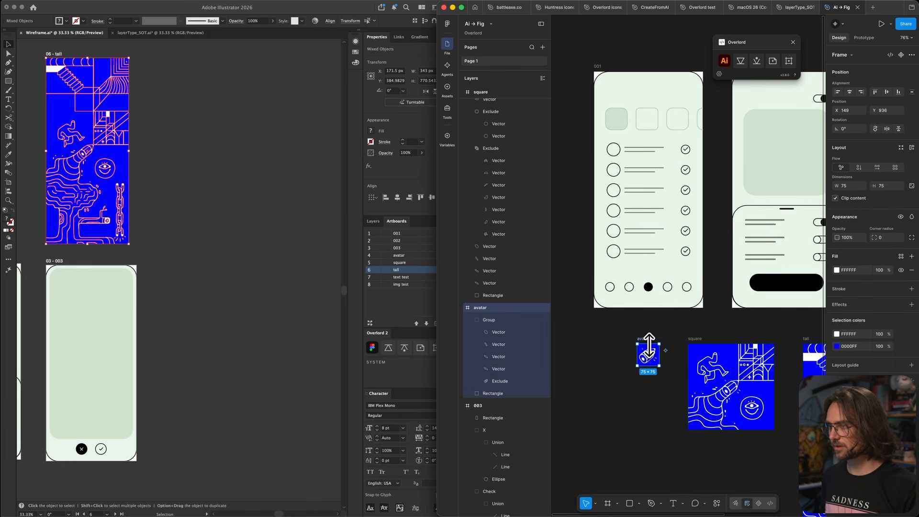
pyautogui.rightClick(651, 346)
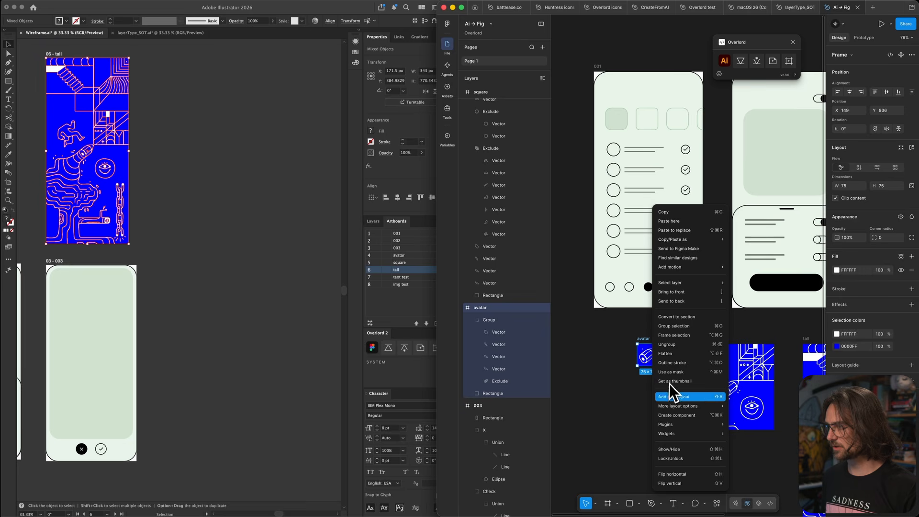
pyautogui.click(685, 415)
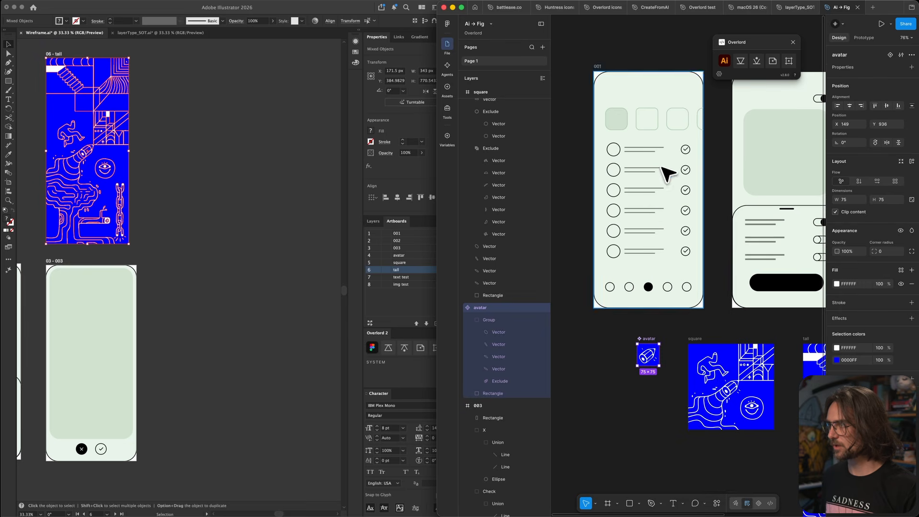
# Add auto layout to the Horiz scroll group in frame 001
pyautogui.click(631, 116)
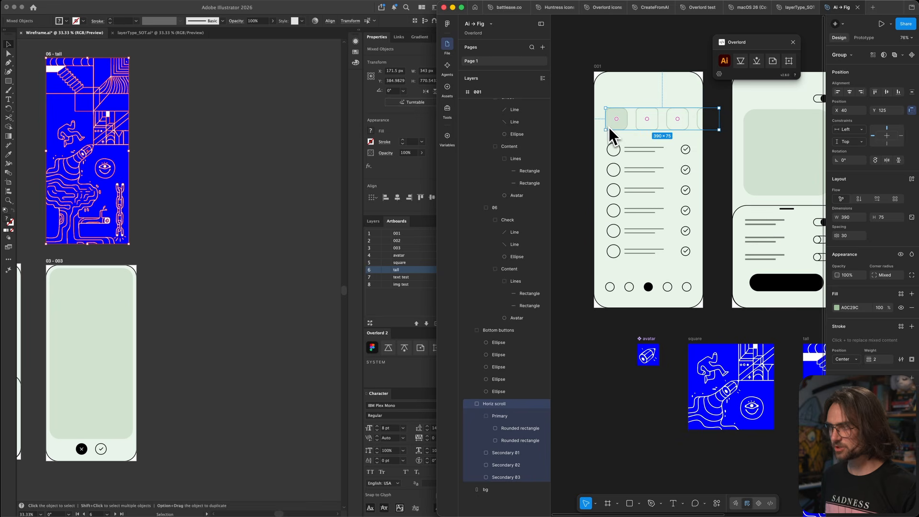
pyautogui.hotkey('shift', 'a')
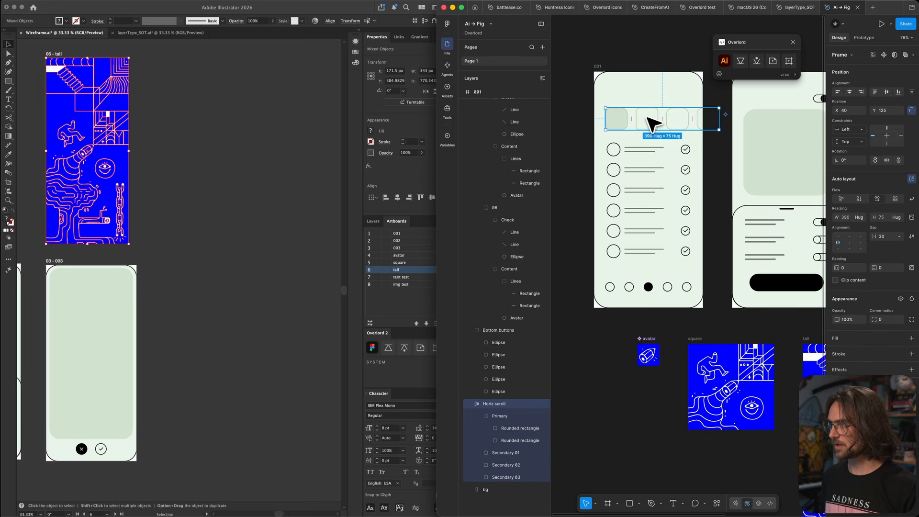
# Try reordering the Primary item within the Horiz scroll row, and return it to the first position
pyautogui.click(516, 416)
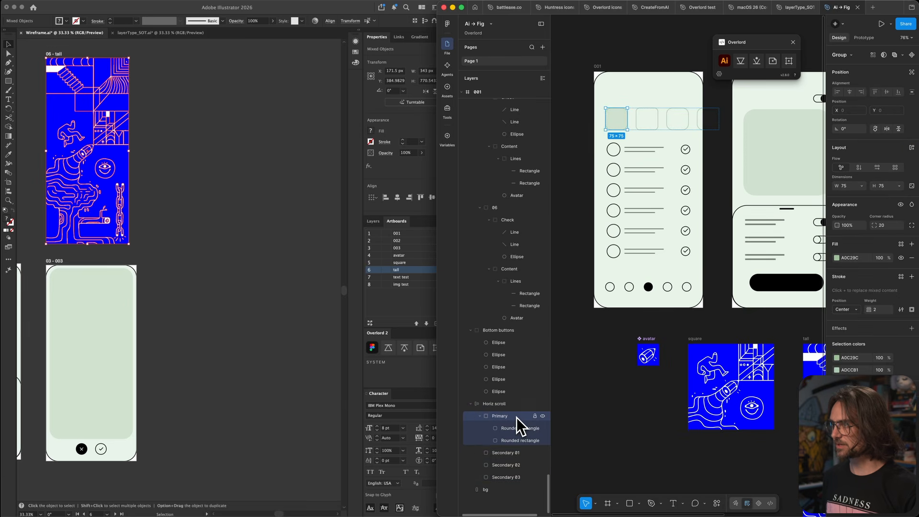
pyautogui.press('Right')
pyautogui.press('Left')
pyautogui.press('Right')
pyautogui.press('Right')
pyautogui.press('Left')
pyautogui.press('Left')
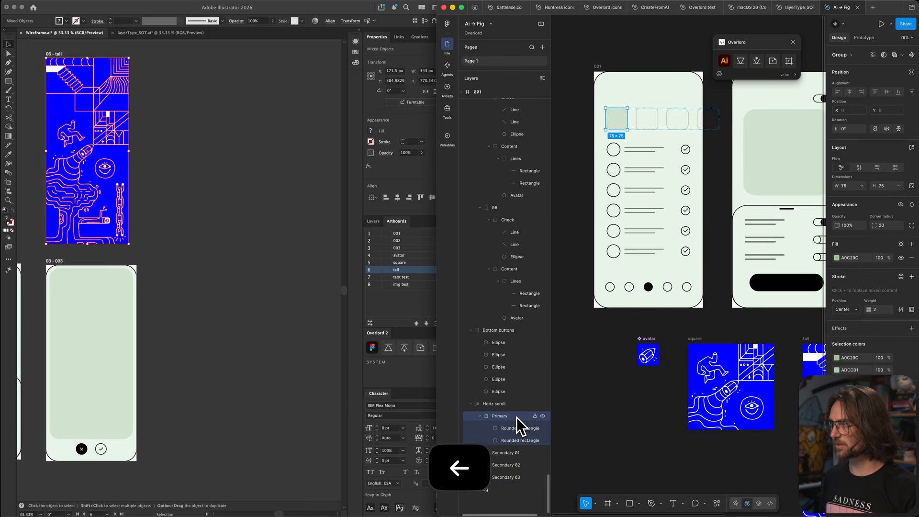
# Place an instance of the avatar component in frame 001's Horiz scroll row and make it the first item
pyautogui.click(653, 352)
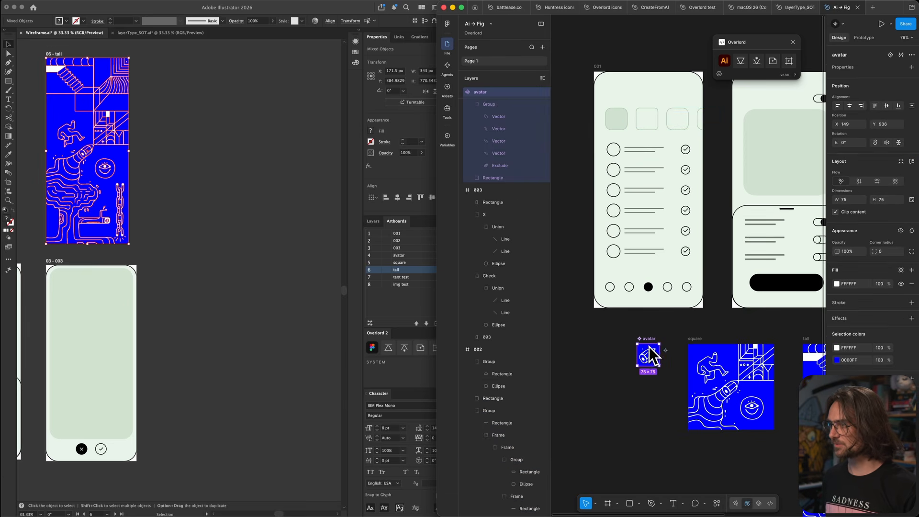
pyautogui.moveTo(653, 355); pyautogui.dragTo(648, 123)
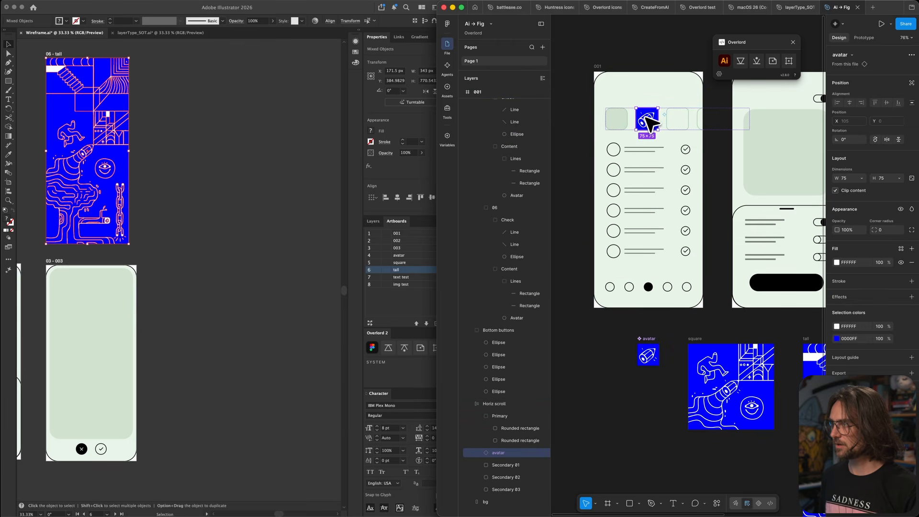
pyautogui.press('Right')
pyautogui.press('Left')
pyautogui.press('Left')
pyautogui.press('Right')
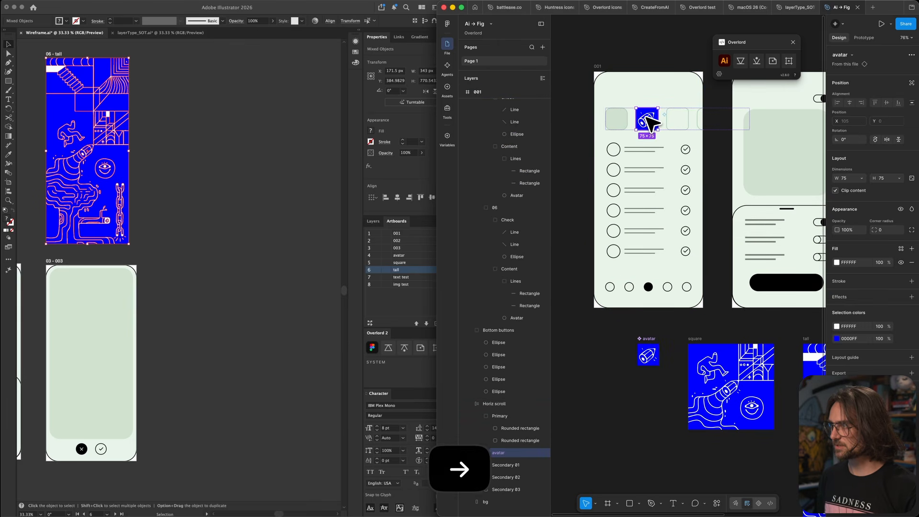
pyautogui.press('Left')
# Hide the Primary placeholder in the Horiz scroll row and select the avatar instance
pyautogui.click(646, 119)
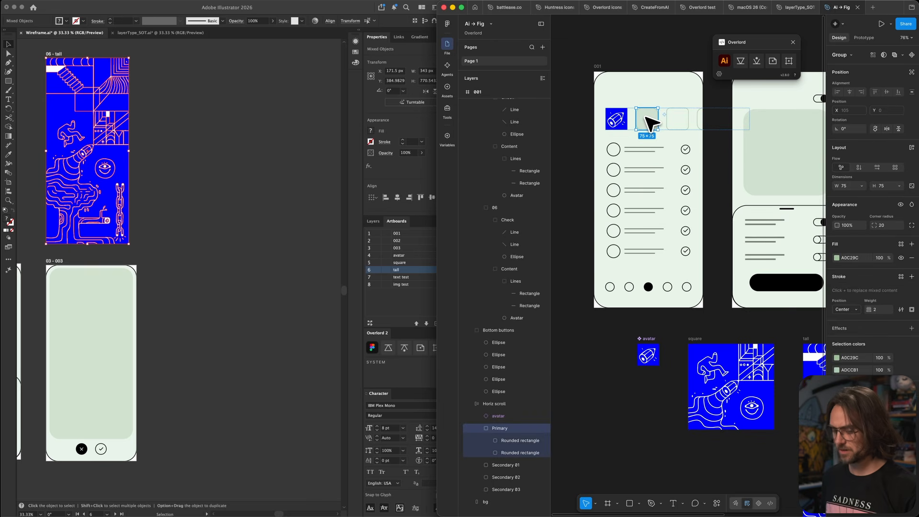
pyautogui.press('super+shift+h')
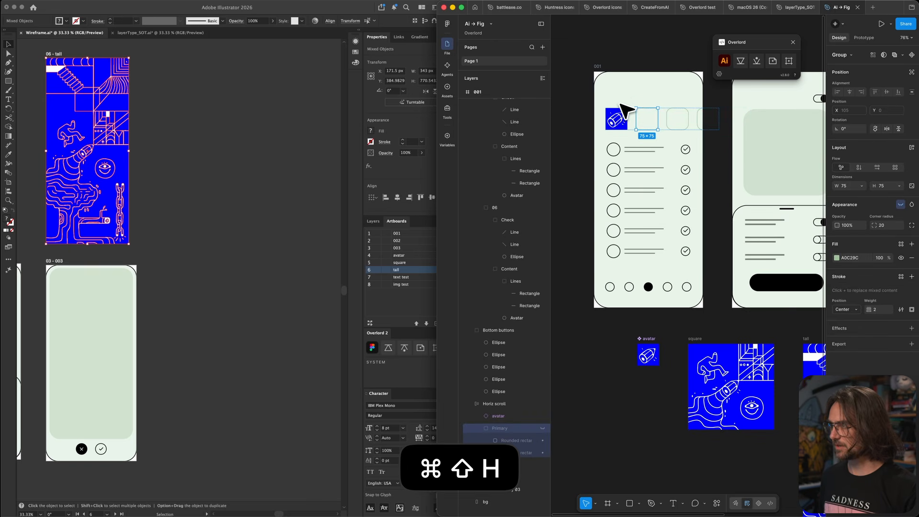
pyautogui.click(616, 121)
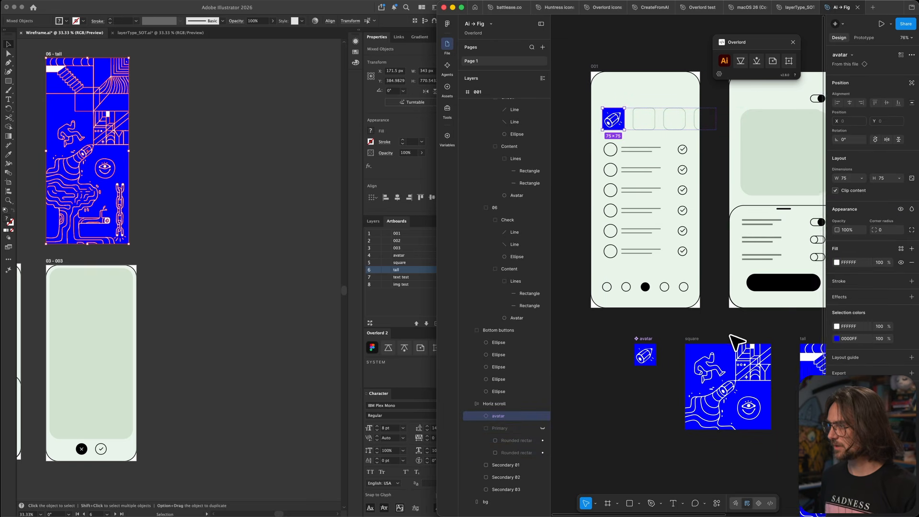
# Create a component from the square frame and place an instance over frame 002's large rounded placeholder, at X 40, Y 130
pyautogui.hscroll(3, 732, 345)
pyautogui.click(634, 341)
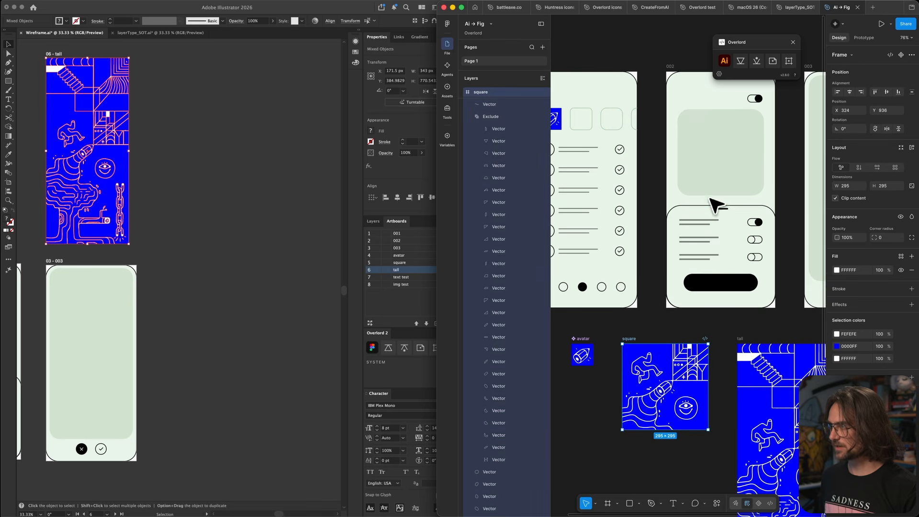
pyautogui.rightClick(631, 358)
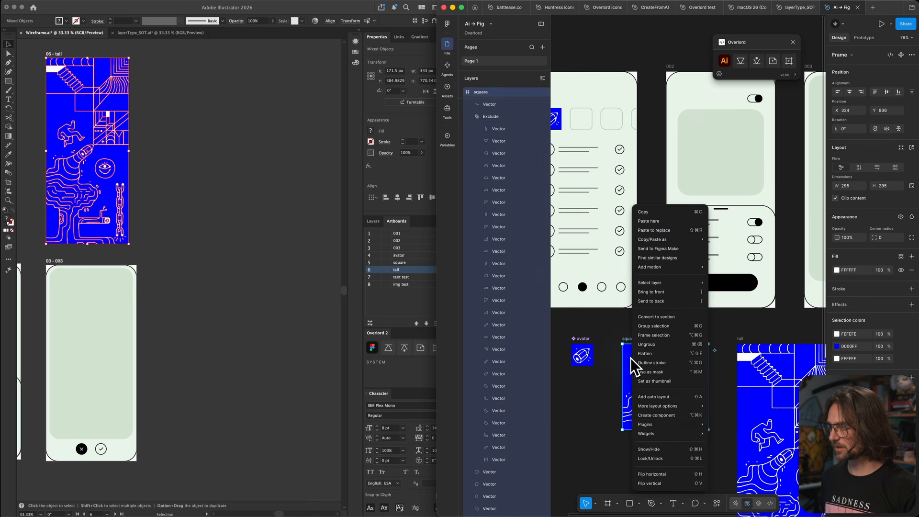
pyautogui.click(665, 415)
pyautogui.moveTo(654, 347); pyautogui.dragTo(704, 126)
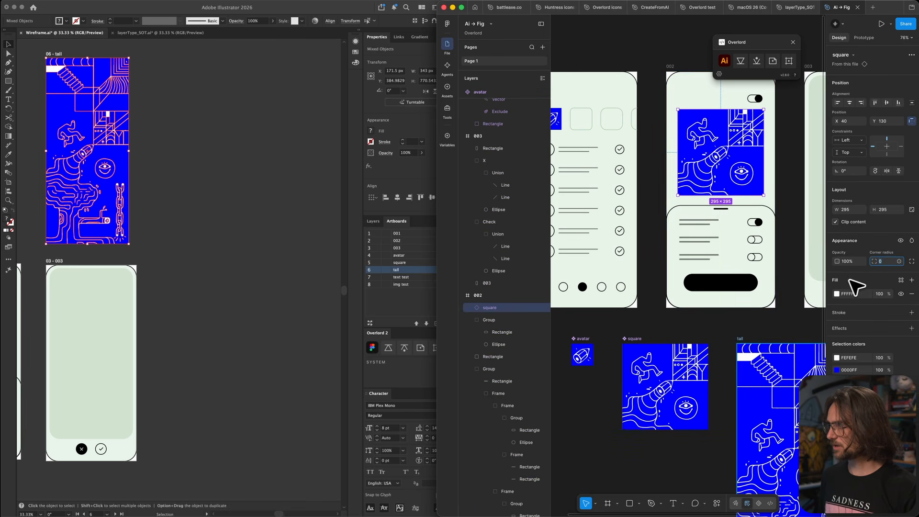
# Set the corner radius of the square main component to 40
pyautogui.click(639, 339)
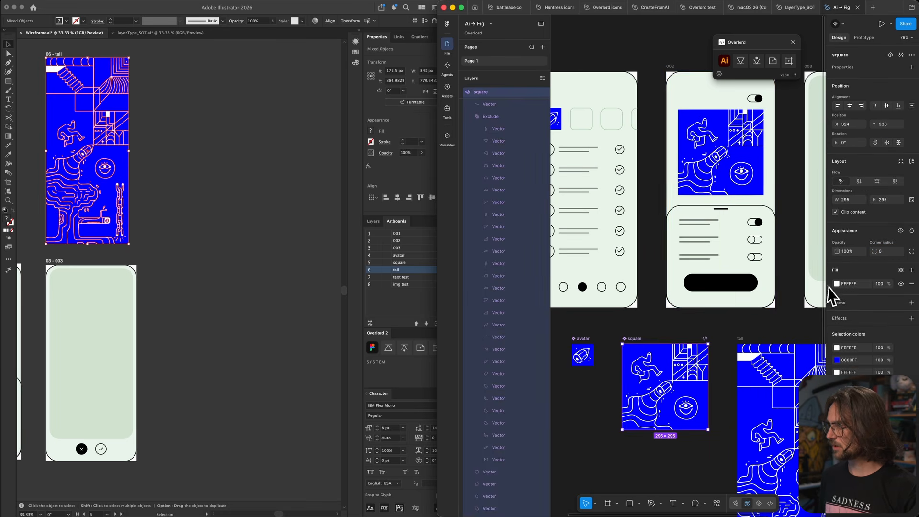
pyautogui.click(883, 256)
pyautogui.write('40')
pyautogui.press('Return')
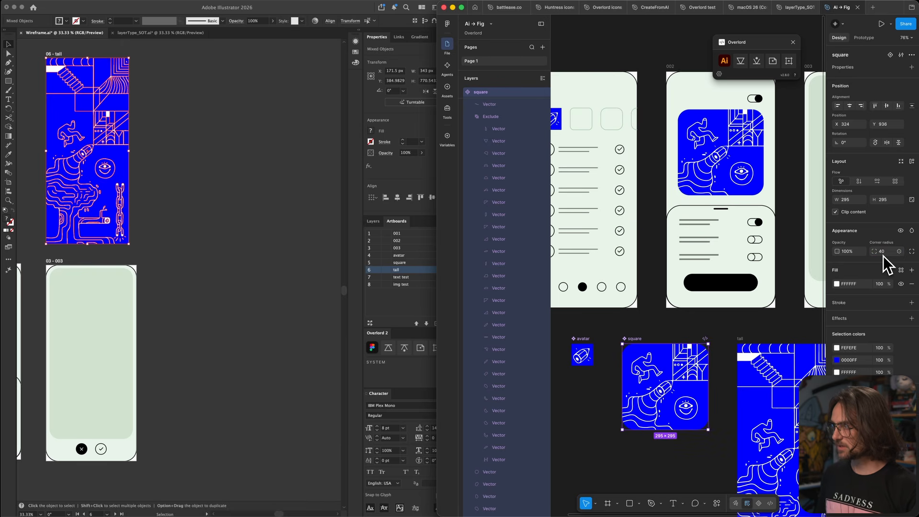
# Create a component from the tall frame and place an instance over frame 003's green placeholder, at X 16, Y 14
pyautogui.hscroll(5, 699, 174)
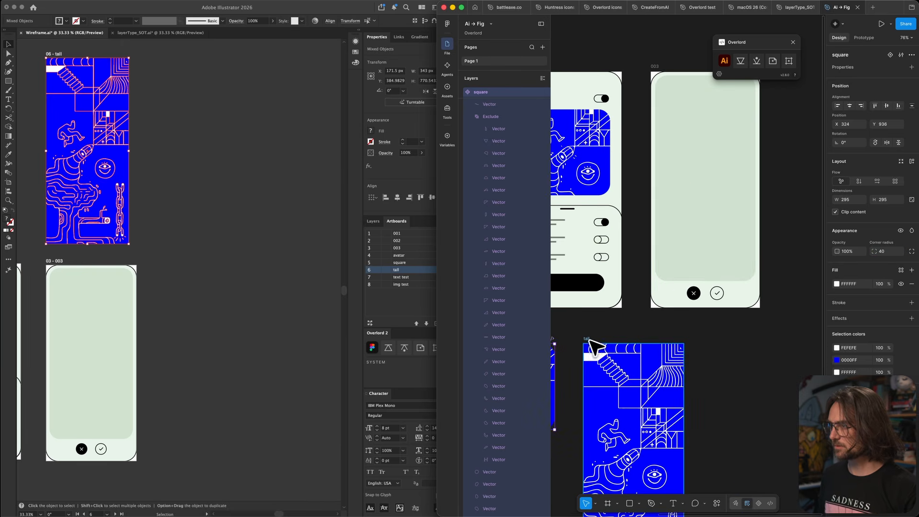
pyautogui.click(601, 356)
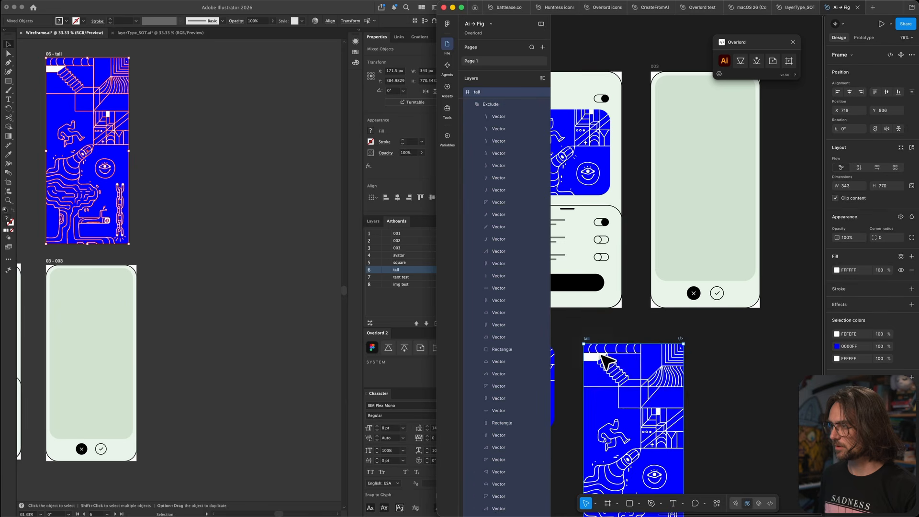
pyautogui.rightClick(614, 372)
pyautogui.click(640, 415)
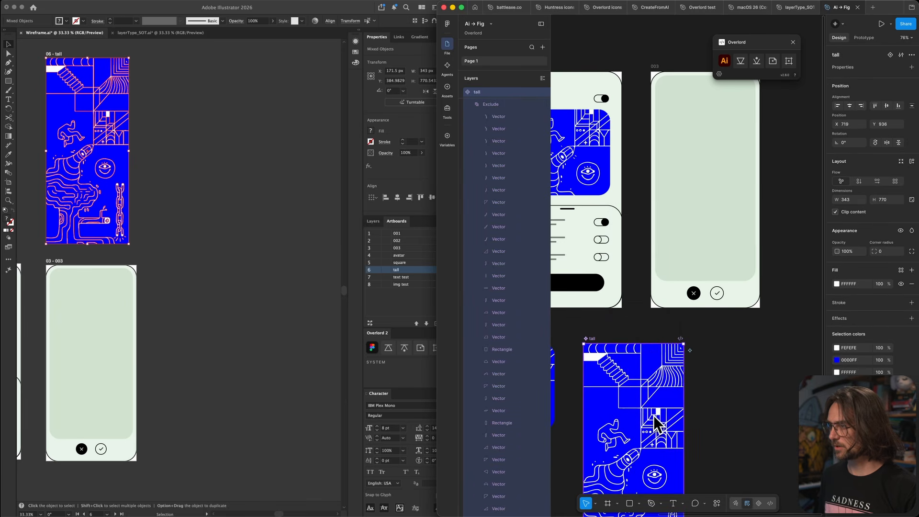
pyautogui.moveTo(640, 406); pyautogui.dragTo(697, 128)
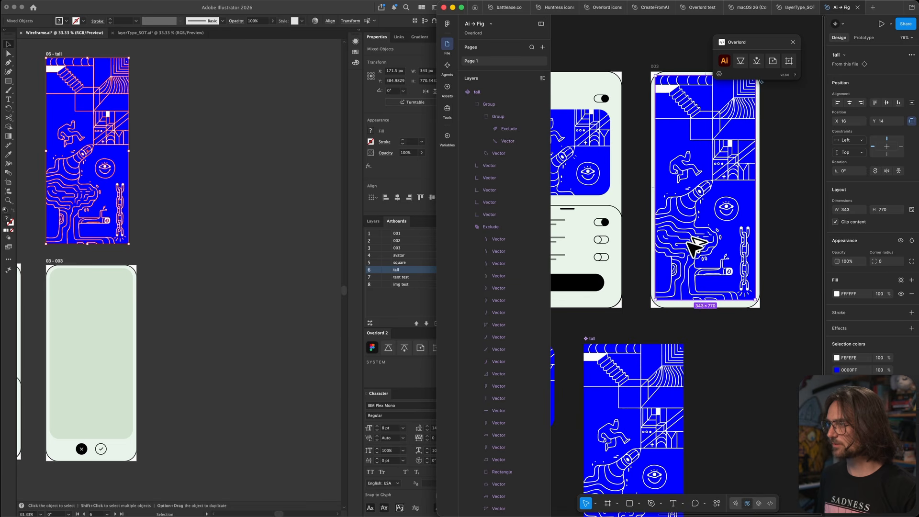
# Try moving the tall instance sideways in frame 003 and shortening it to 488 high, undoing each change
pyautogui.moveTo(699, 205)
pyautogui.mouseDown()
pyautogui.moveTo(729, 206)
pyautogui.moveTo(701, 218)
pyautogui.mouseUp()
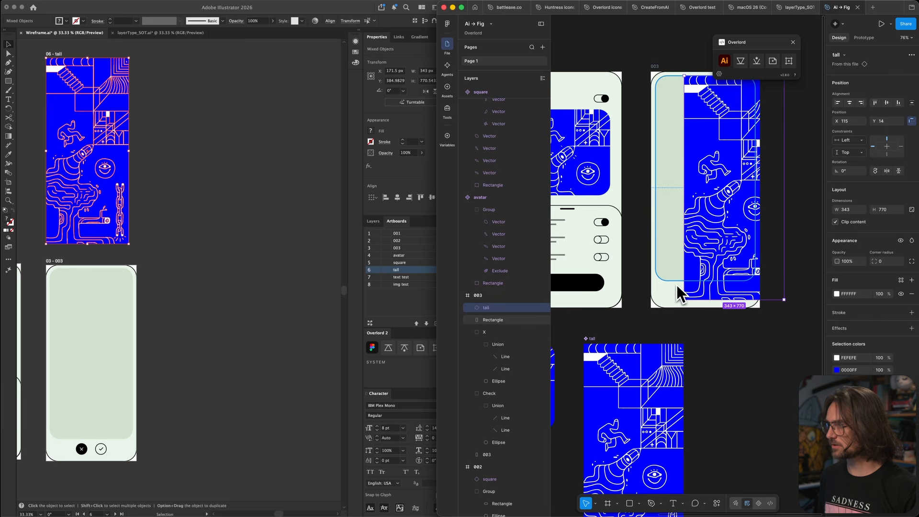
pyautogui.press('super+z')
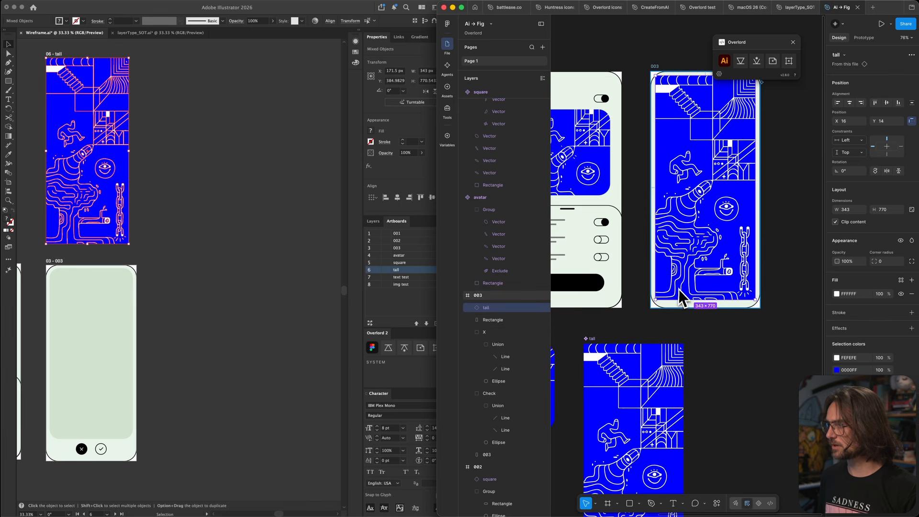
pyautogui.moveTo(674, 300); pyautogui.dragTo(683, 217)
pyautogui.press('super+z')
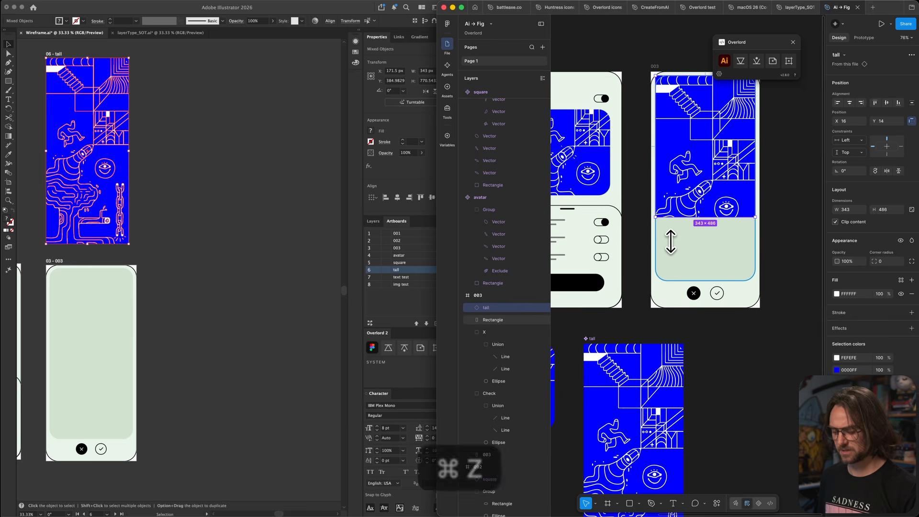
# Wrap the tall instance in frame 003 in its own frame and set that frame's corner radius to 40
pyautogui.rightClick(493, 311)
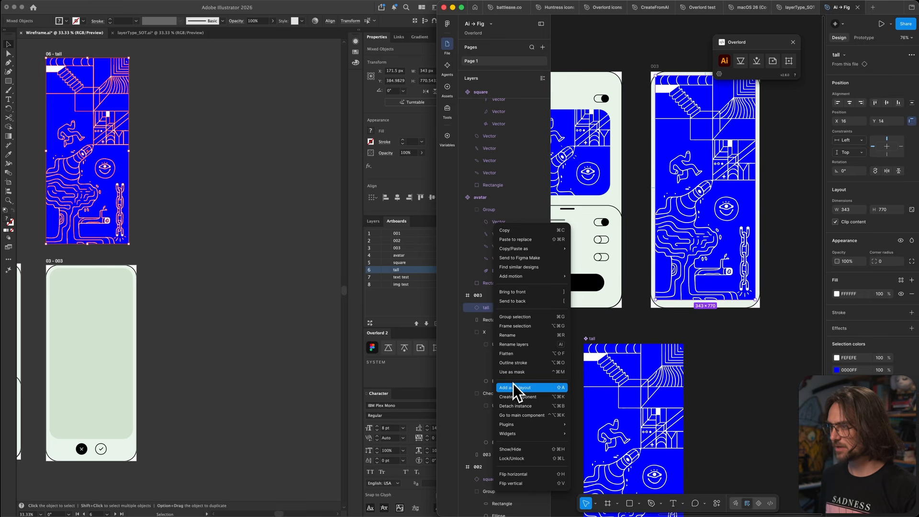
pyautogui.click(521, 327)
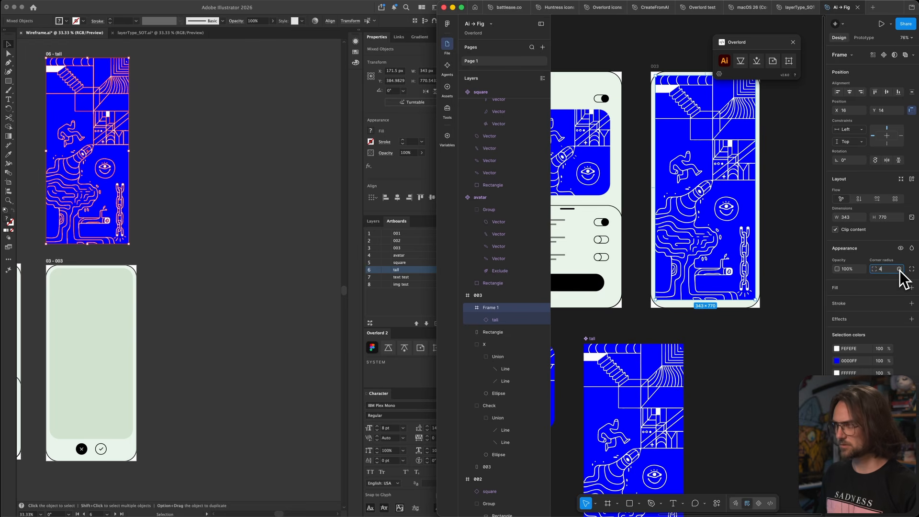
pyautogui.press('BackSpace')
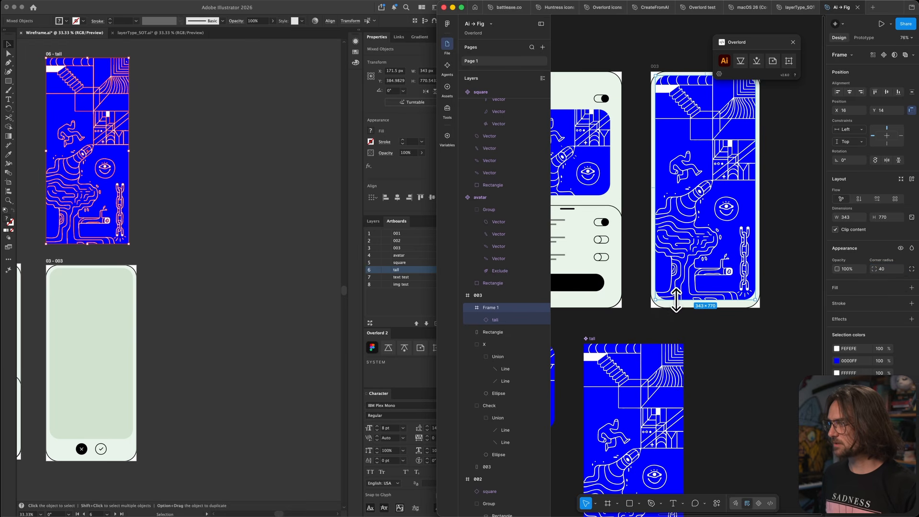
# Try shortening the new frame around the tall instance from its lower edge, and undo the resize
pyautogui.moveTo(676, 300); pyautogui.dragTo(692, 226)
pyautogui.press('super+z')
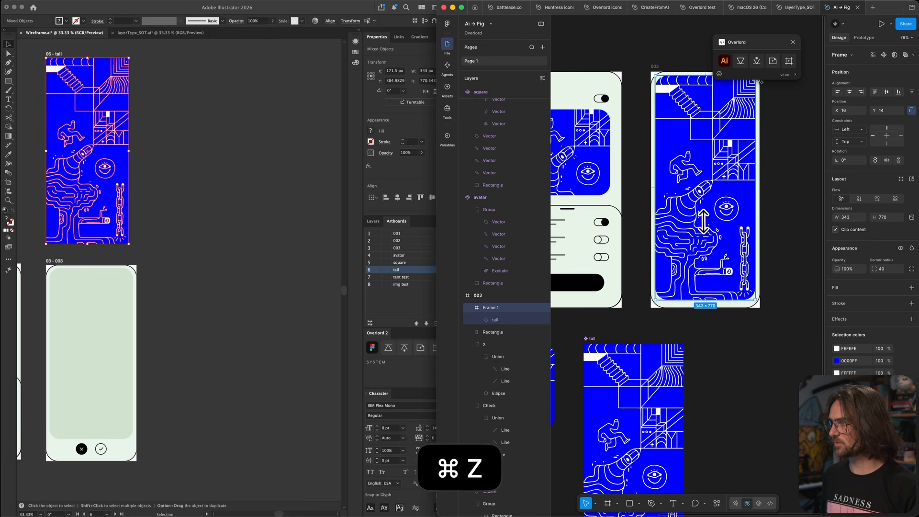
# Set the tall instance's vertical constraint to Center and shorten its surrounding frame in frame 003 to 704 high from the lower edge
pyautogui.click(503, 322)
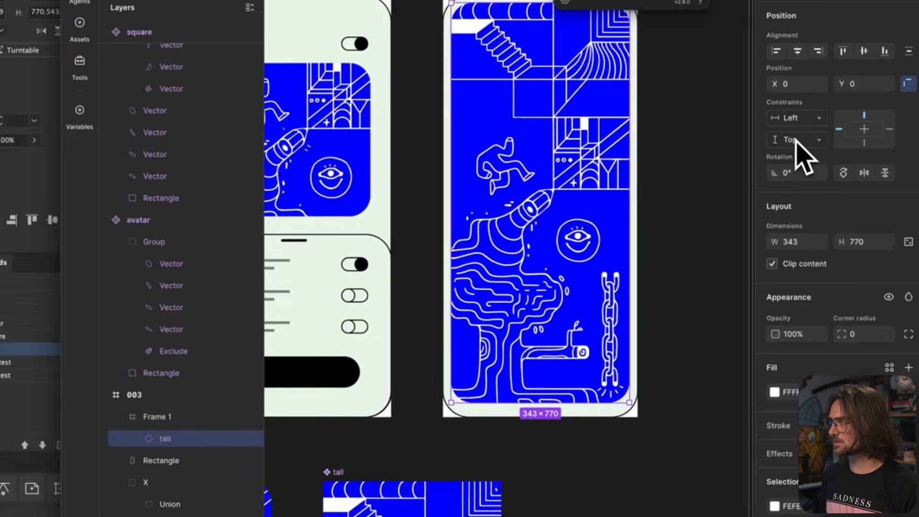
pyautogui.click(847, 152)
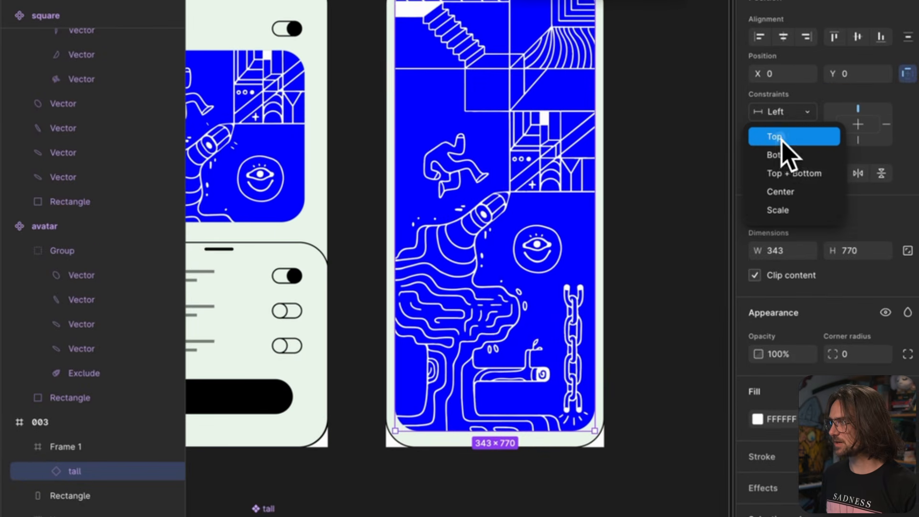
pyautogui.click(805, 193)
pyautogui.click(84, 448)
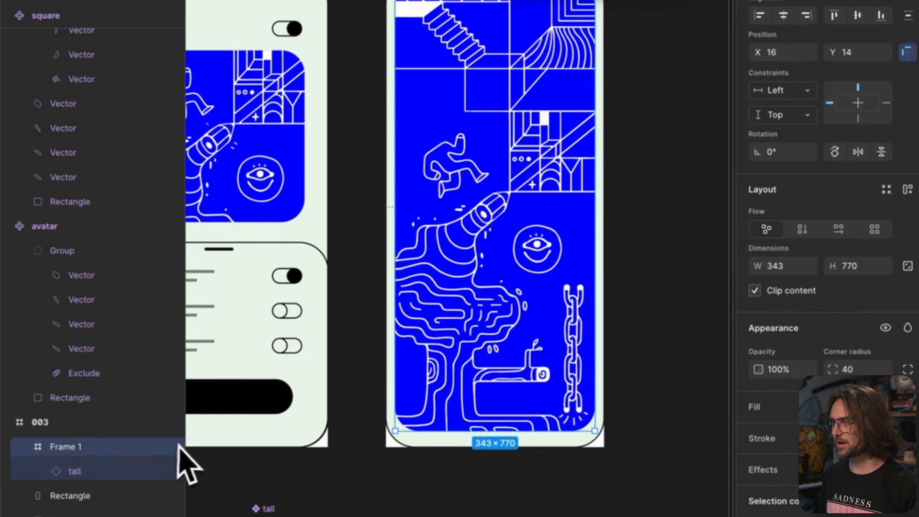
pyautogui.moveTo(427, 435); pyautogui.dragTo(449, 393)
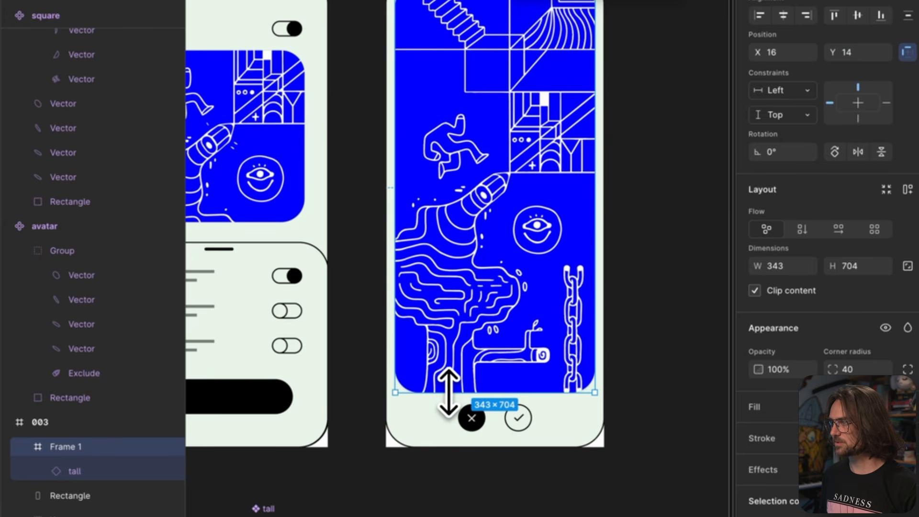
pyautogui.scroll(-3, 439, 412)
pyautogui.hscroll(-5, 438, 409)
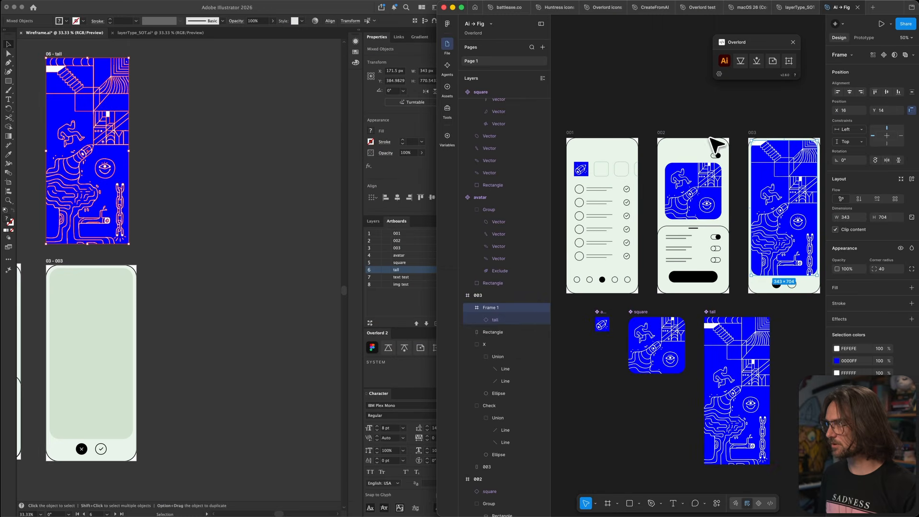
# Copy the complete artboard 001 wireframe artwork in Illustrator and paste it onto the empty Figma canvas beside frame 003
pyautogui.click(596, 83)
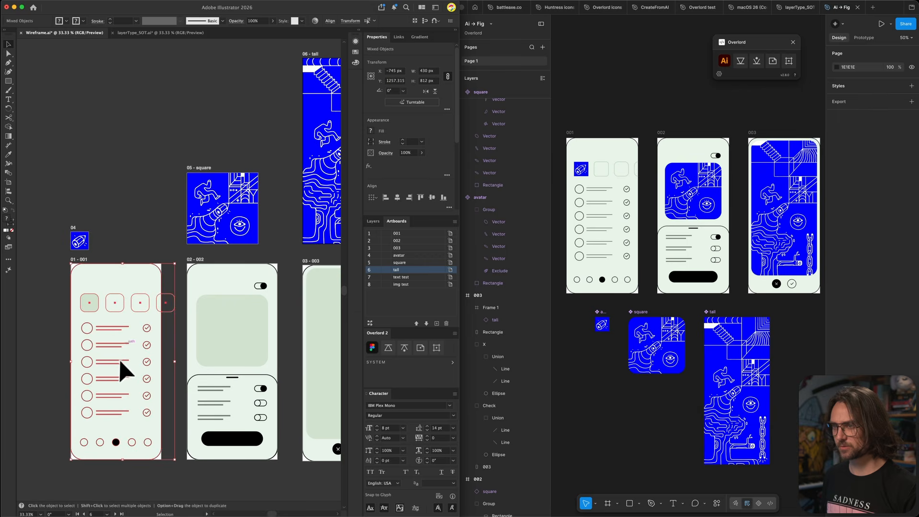
pyautogui.press('super+c')
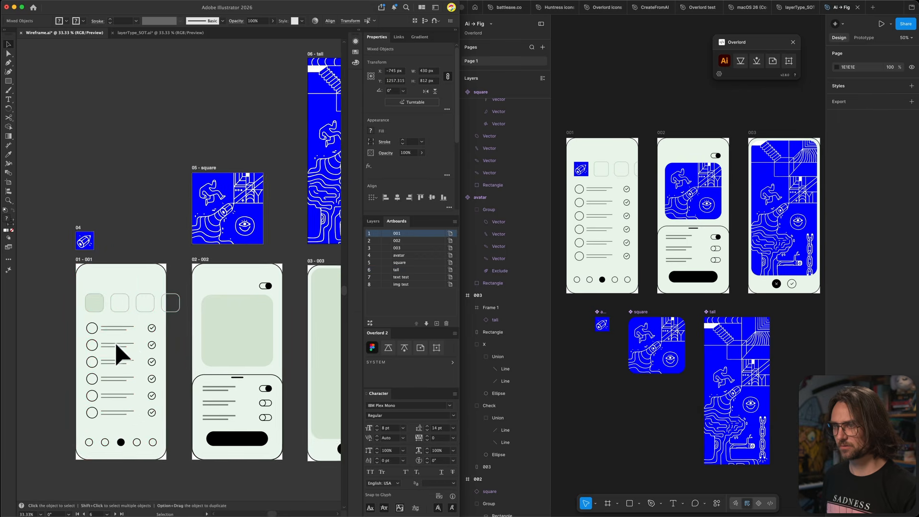
pyautogui.hscroll(1, 115, 344)
pyautogui.hscroll(5, 690, 324)
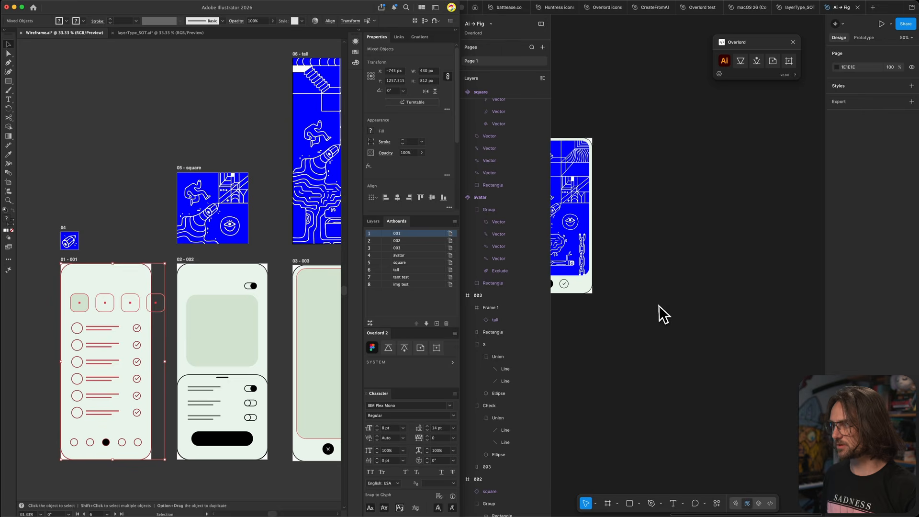
pyautogui.click(659, 305)
pyautogui.press('super+v')
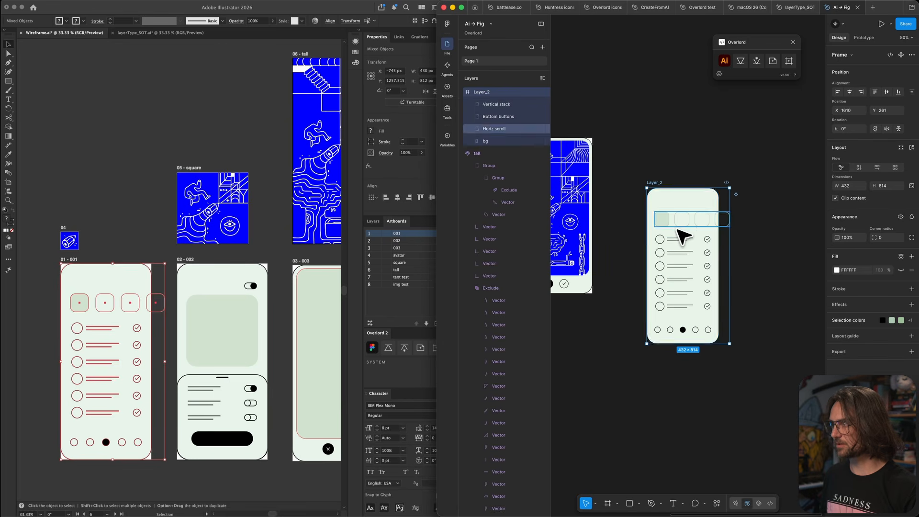
# Try narrowing the pasted Layer_2 frame to 335 wide, and undo the resize
pyautogui.scroll(5, 680, 235)
pyautogui.scroll(-3, 683, 231)
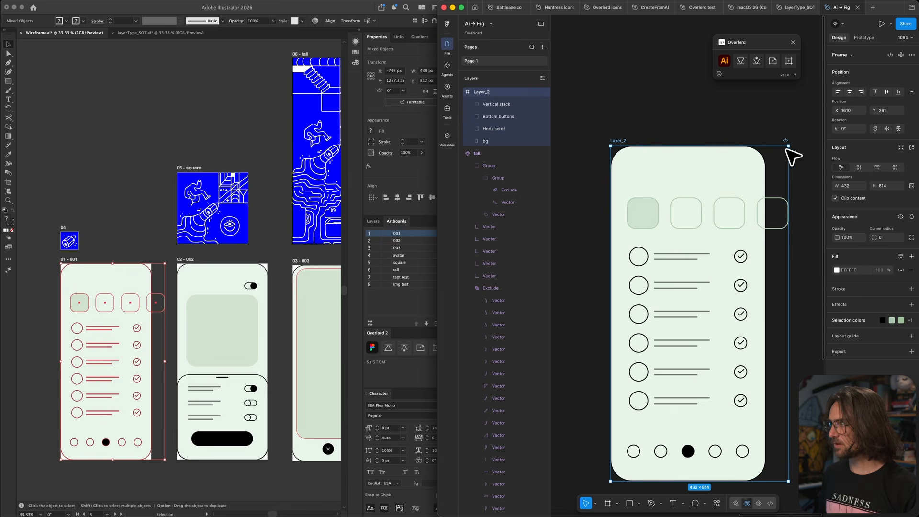
pyautogui.click(780, 205)
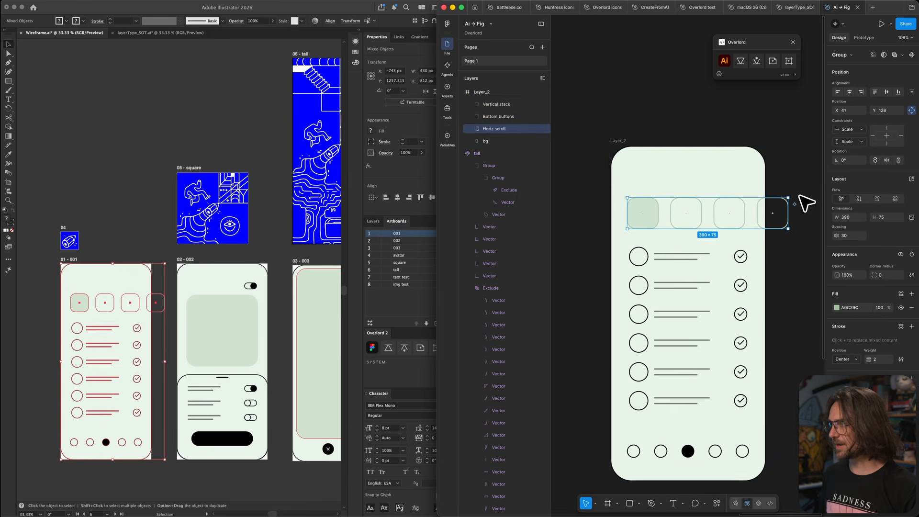
pyautogui.click(616, 148)
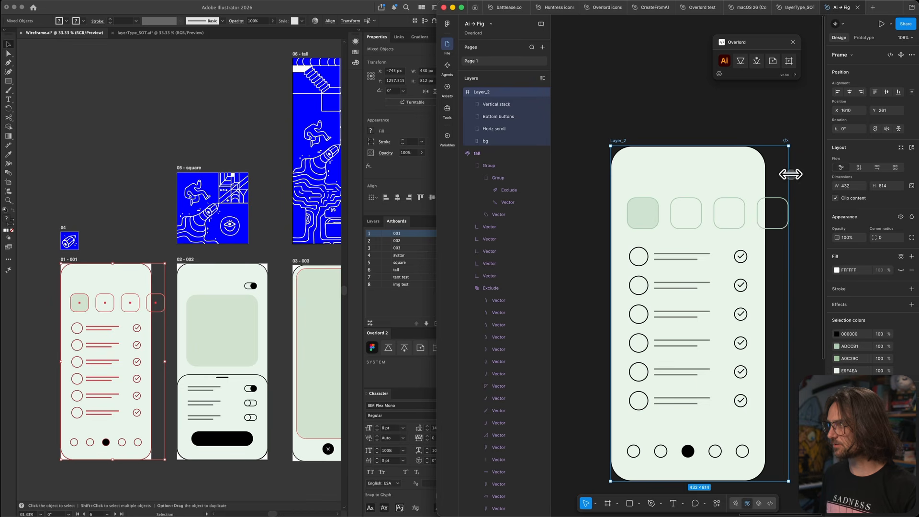
pyautogui.moveTo(790, 174); pyautogui.dragTo(750, 180)
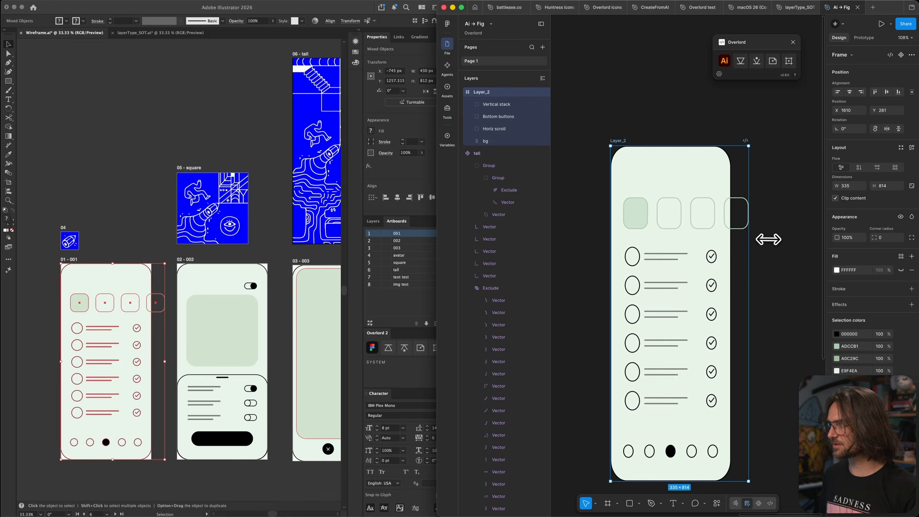
pyautogui.press('super+z')
pyautogui.press('super+z')
pyautogui.press('super+z')
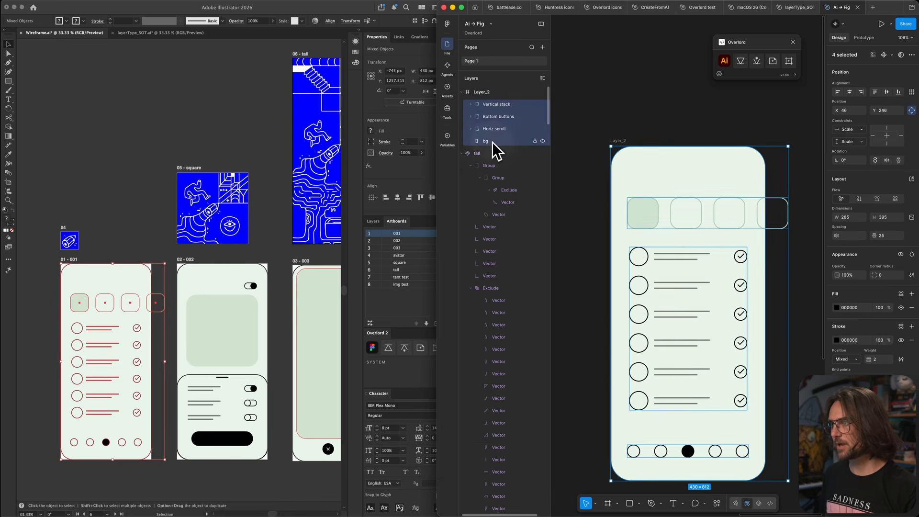
# Set the horizontal constraint of all four layers inside Layer_2 to Left and narrow the frame to 376 wide
pyautogui.click(854, 130)
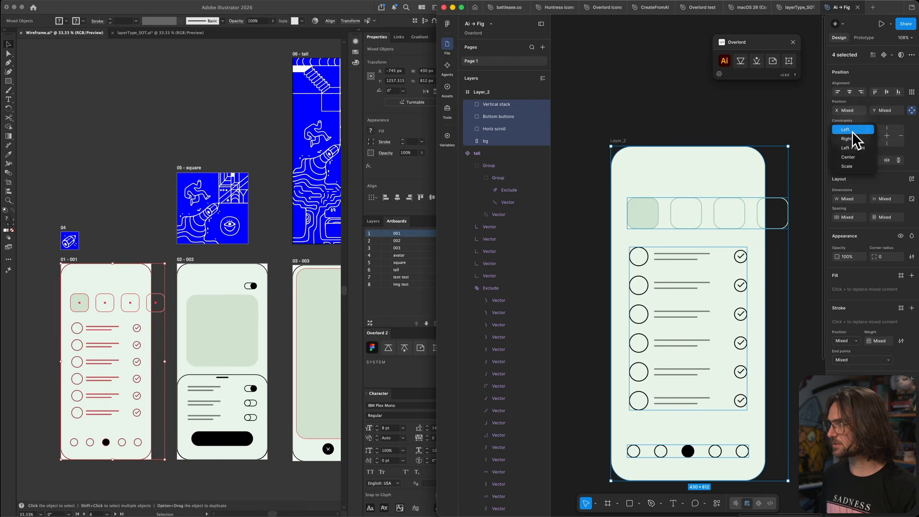
pyautogui.click(849, 133)
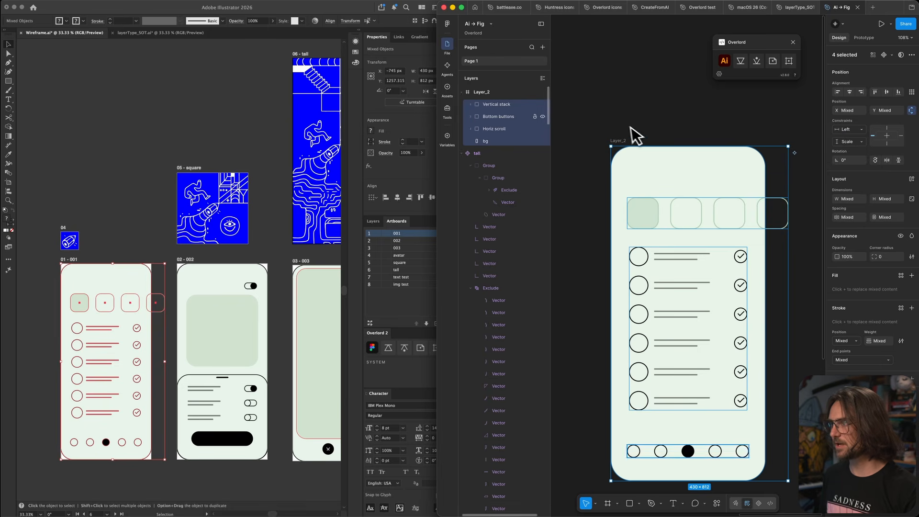
pyautogui.click(492, 95)
pyautogui.moveTo(785, 175); pyautogui.dragTo(766, 174)
pyautogui.scroll(1, 670, 225)
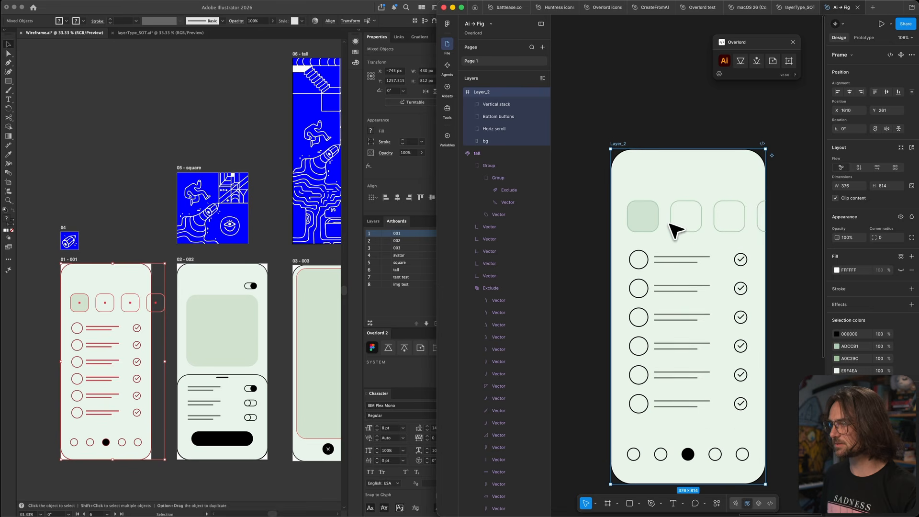
# Try moving an upper anchor point of the Secondary 01 vector path inward to X 171, Y 140.5, undo it and leave vector editing
pyautogui.click(678, 220)
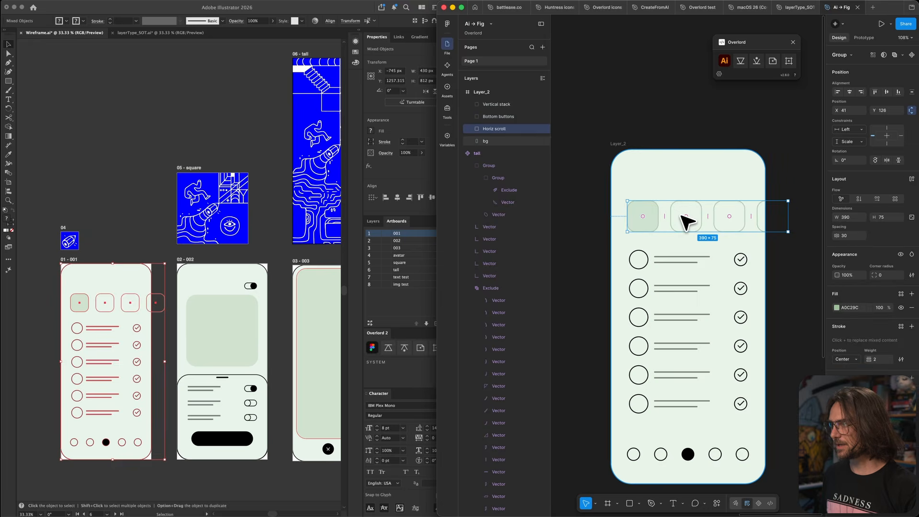
pyautogui.scroll(5, 686, 221)
pyautogui.scroll(-3, 653, 213)
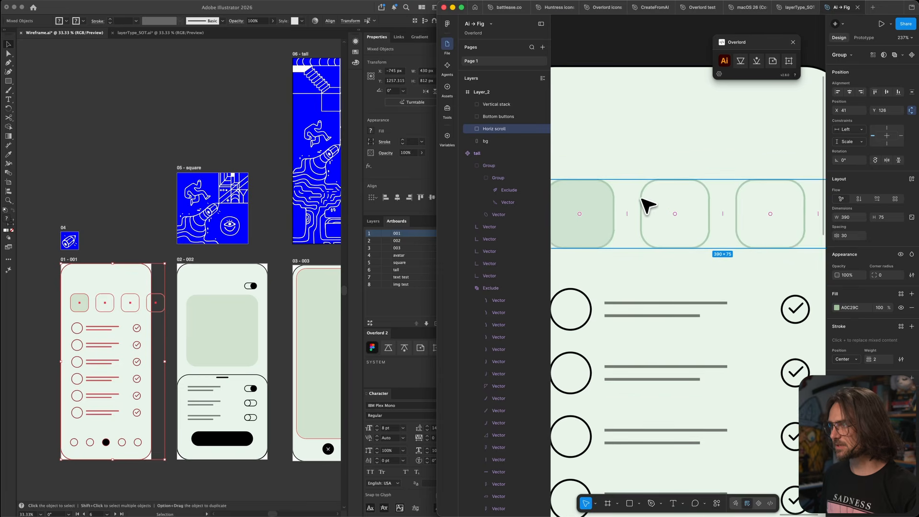
pyautogui.doubleClick(644, 202)
pyautogui.scroll(5, 650, 201)
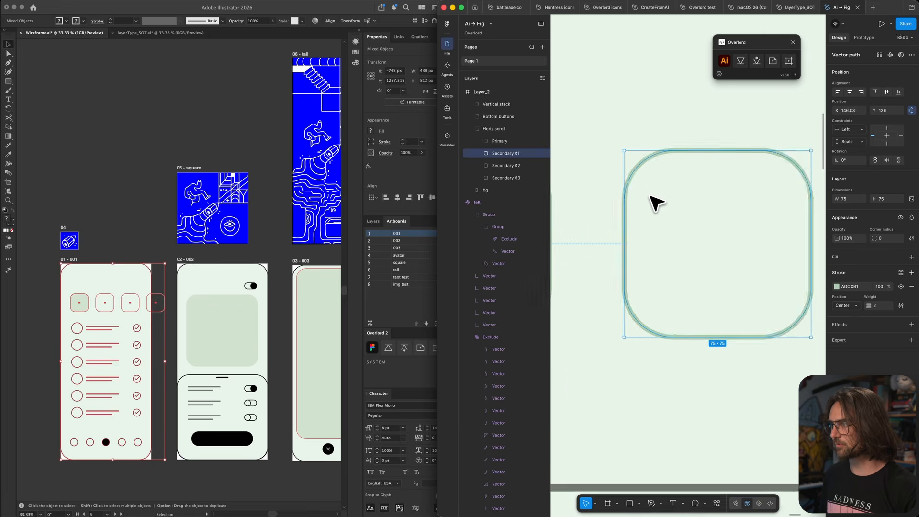
pyautogui.scroll(-3, 639, 168)
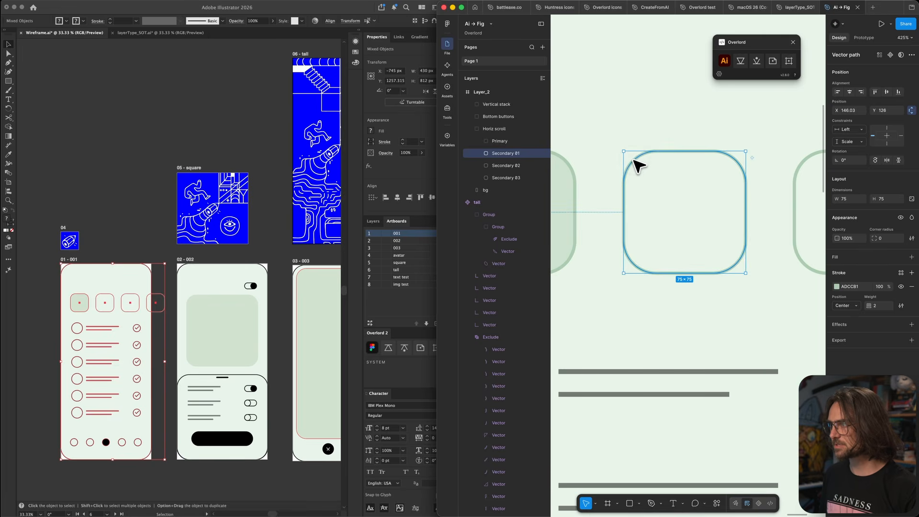
pyautogui.doubleClick(634, 160)
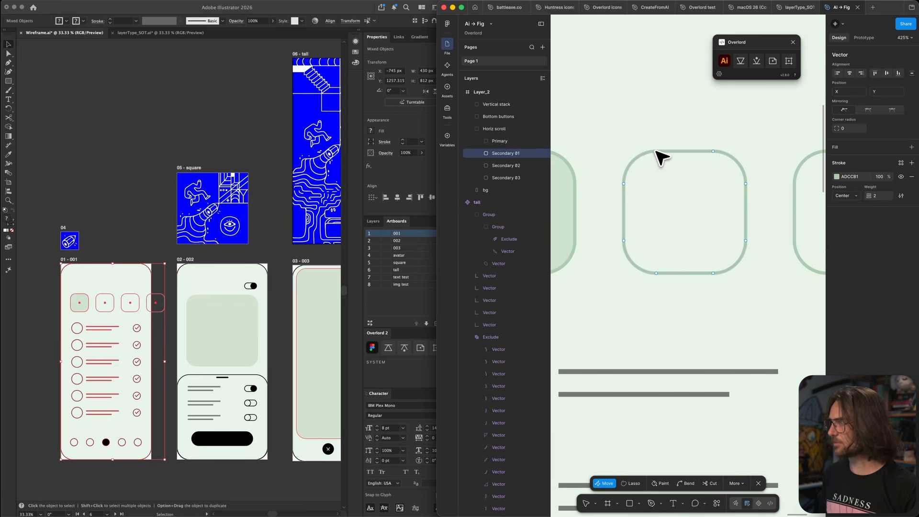
pyautogui.moveTo(657, 156); pyautogui.dragTo(667, 181)
pyautogui.press('super')
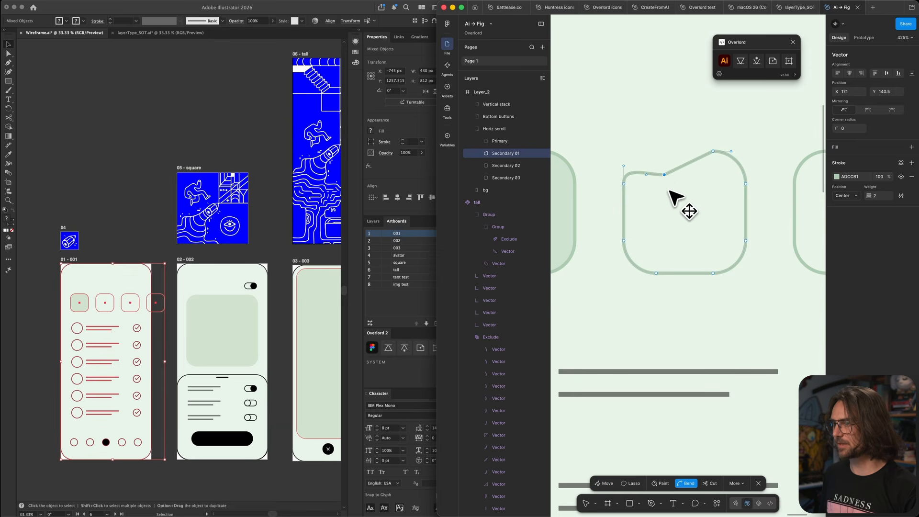
pyautogui.press('super+z')
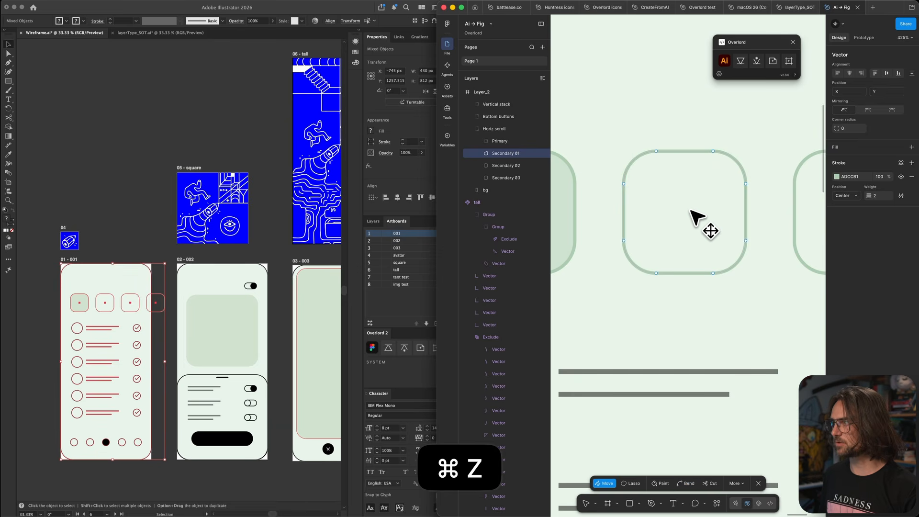
pyautogui.press('super+minus')
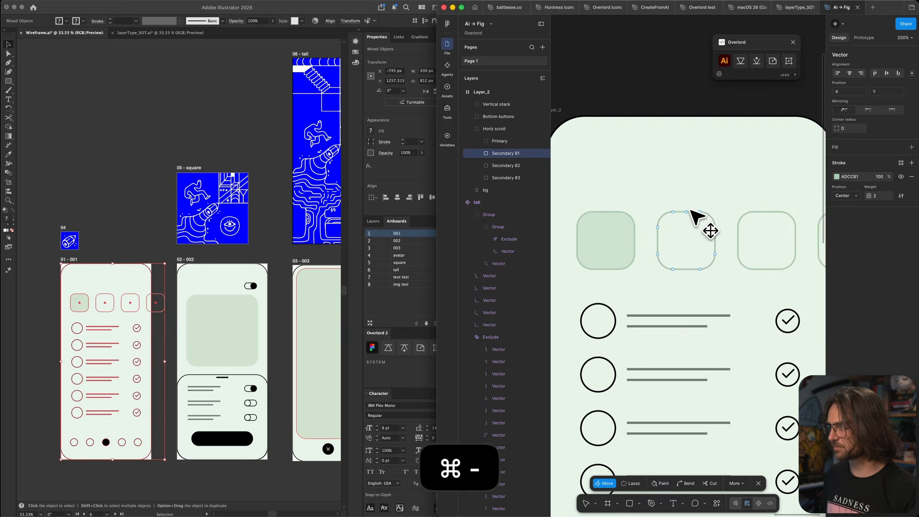
pyautogui.press('super+minus')
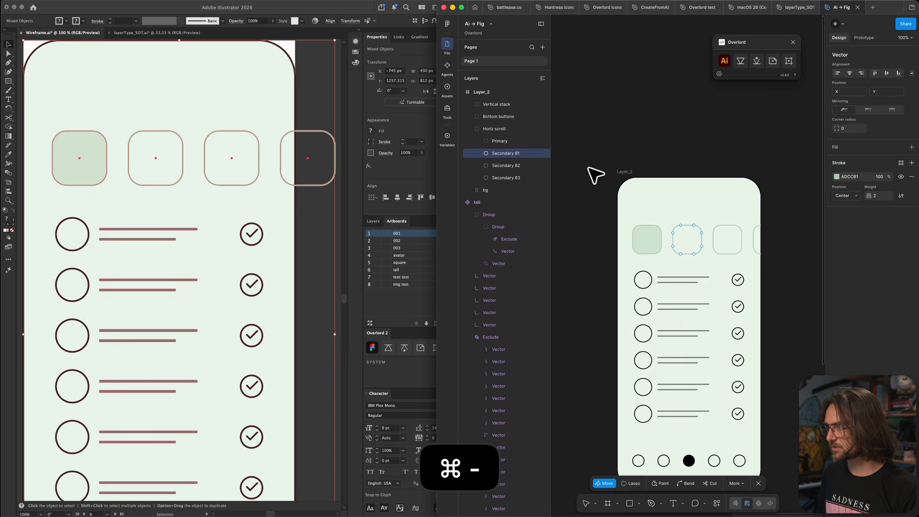
pyautogui.press('Escape')
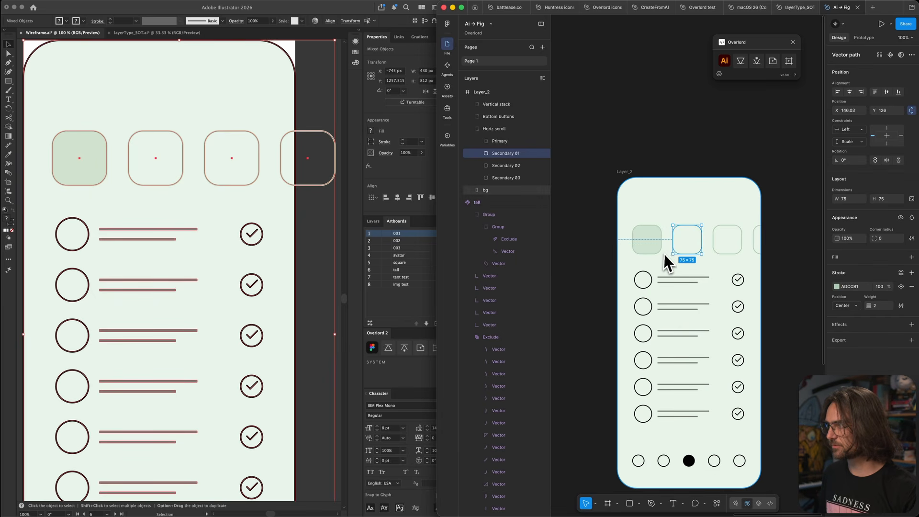
# Copy the row of four rounded squares from artboard 001 in Illustrator and paste it into Figma's Layer_2 frame
pyautogui.click(311, 103)
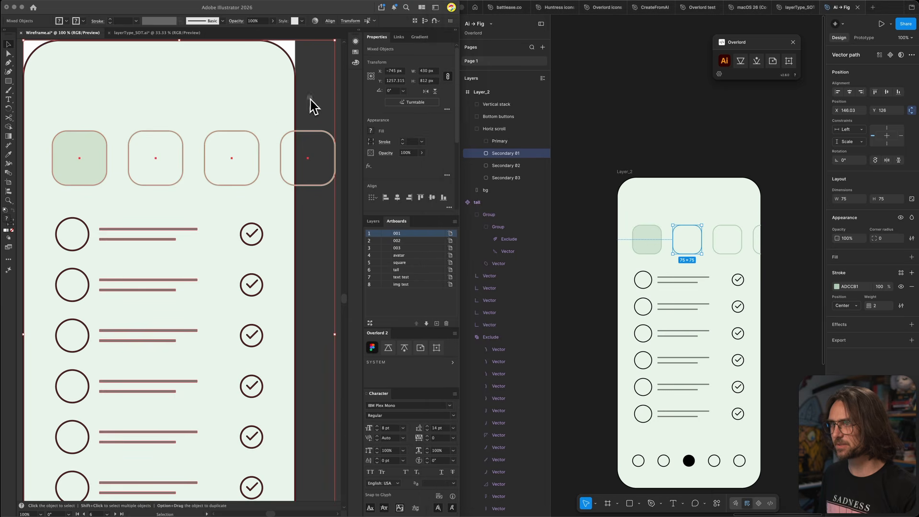
pyautogui.click(323, 92)
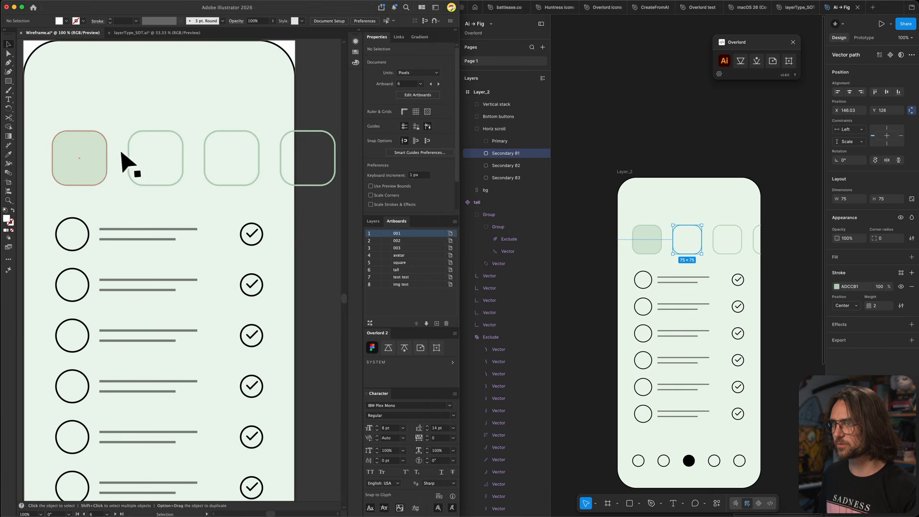
pyautogui.click(102, 160)
pyautogui.press('super+minus')
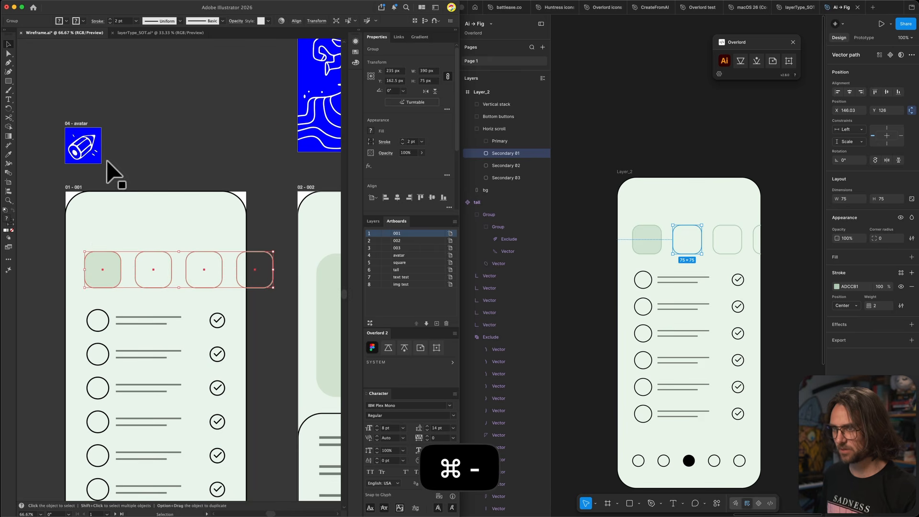
pyautogui.press('super+c')
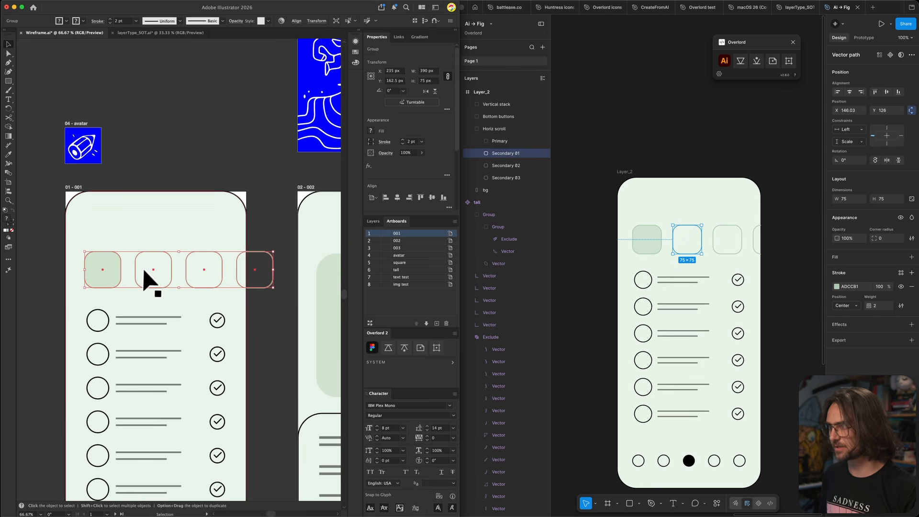
pyautogui.click(620, 180)
pyautogui.click(628, 179)
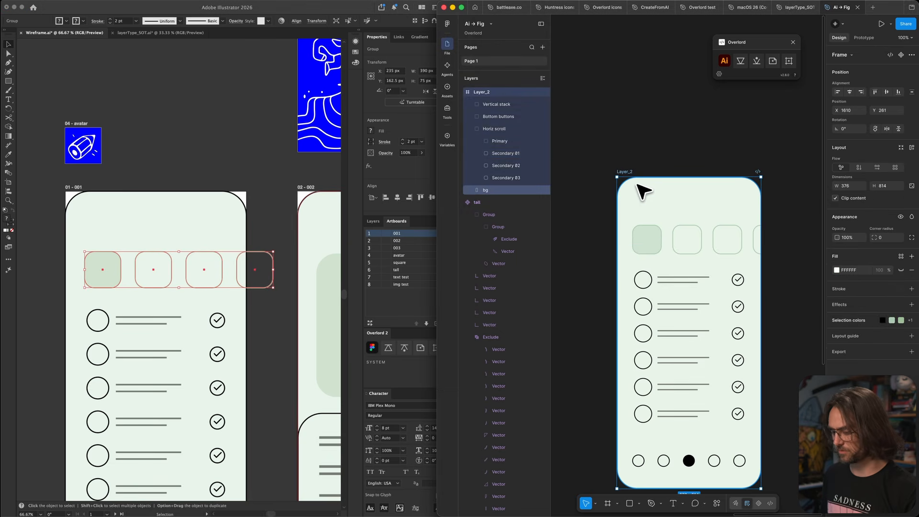
pyautogui.press('super+v')
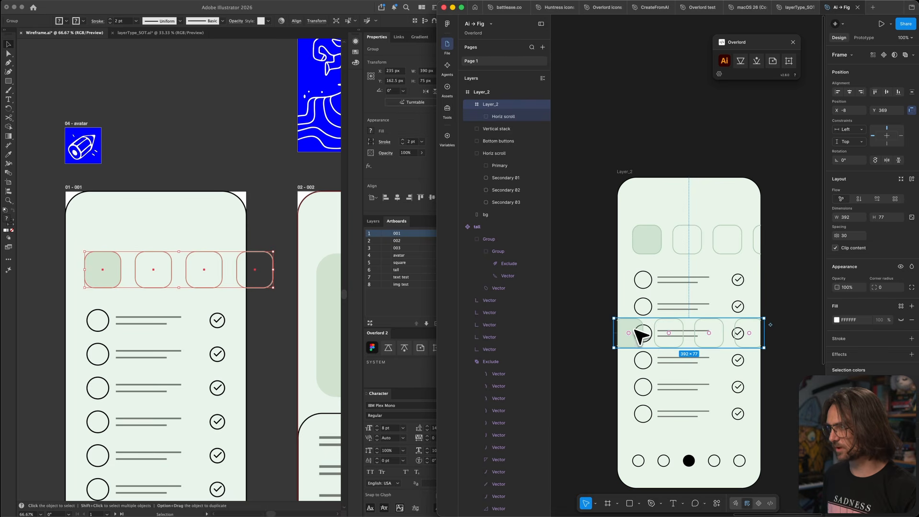
# Try moving the pasted row of squares up to X 46, Y 78 in Layer_2, and undo the move
pyautogui.moveTo(634, 328); pyautogui.dragTo(659, 225)
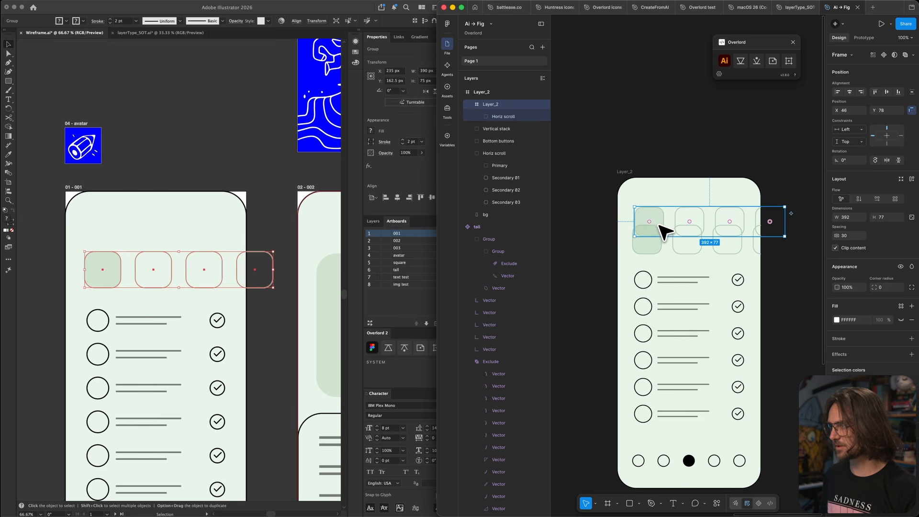
pyautogui.press('super+z')
pyautogui.press('super+z')
pyautogui.press('super+z')
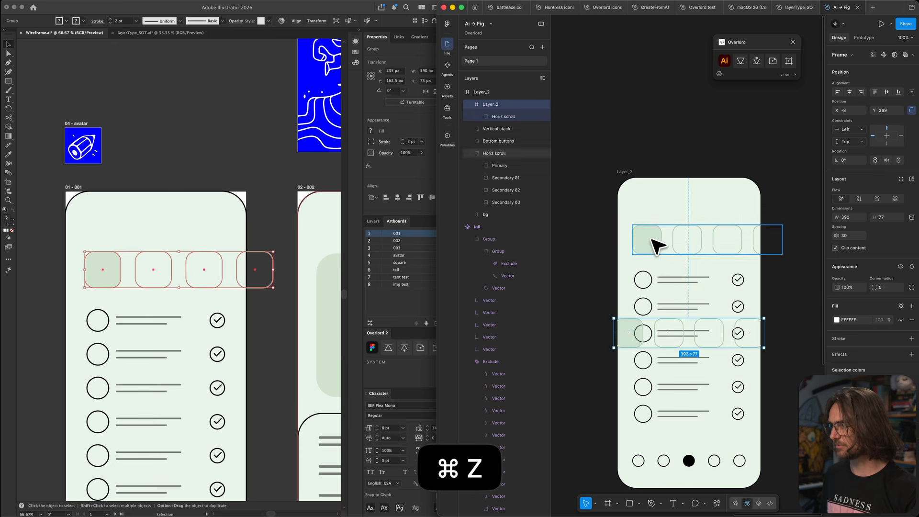
# Transfer the row of four rounded squares from Illustrator into Layer_2 with Overlord, and undo the last three changes
pyautogui.click(742, 61)
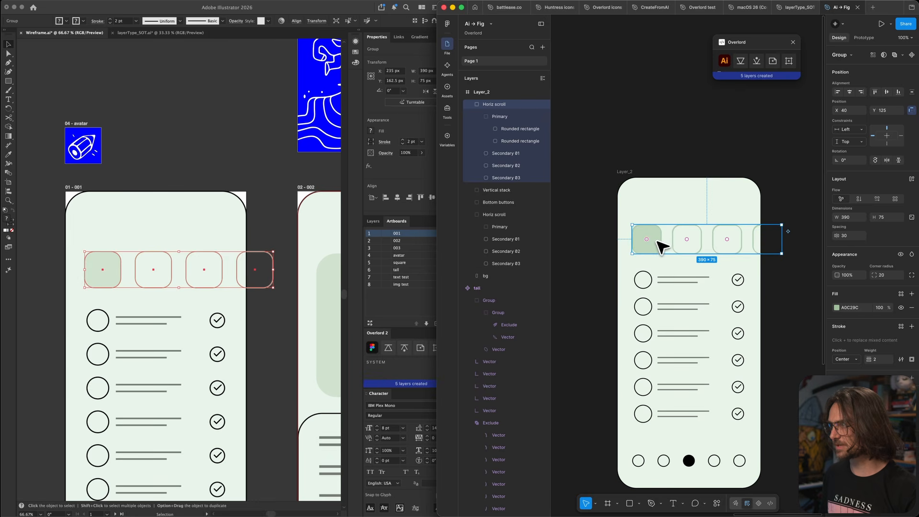
pyautogui.press('super+z')
pyautogui.press('super+z')
pyautogui.press('super+z')
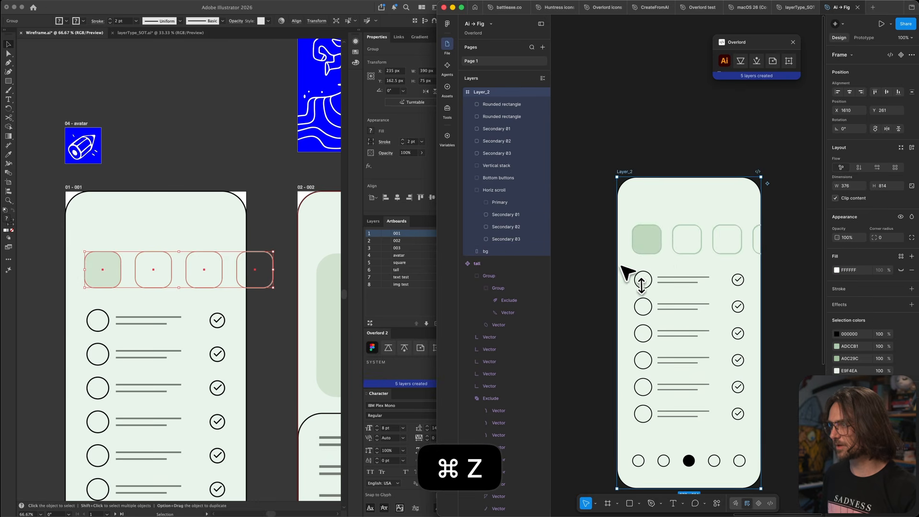
# On Illustrator's text test artboard, select the first three list rows, including the row with real text
pyautogui.scroll(-15, 189, 335)
pyautogui.scroll(6, 190, 335)
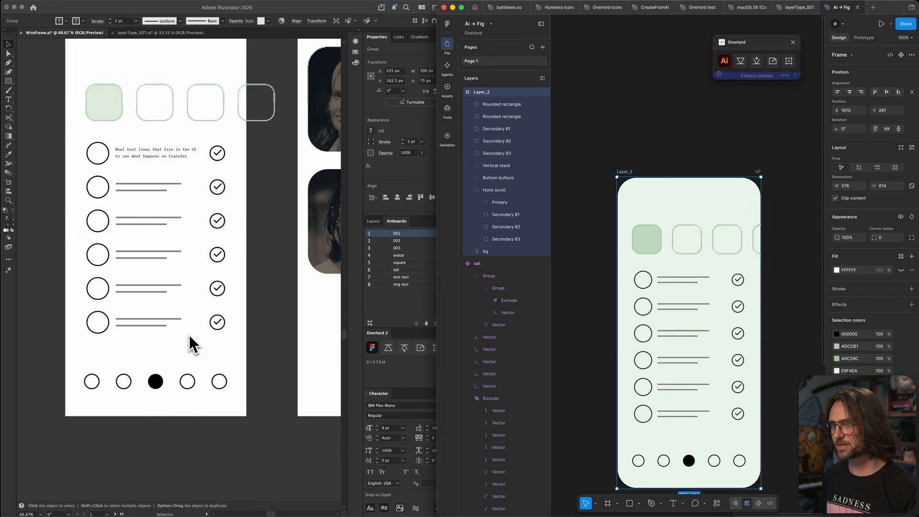
pyautogui.click(167, 194)
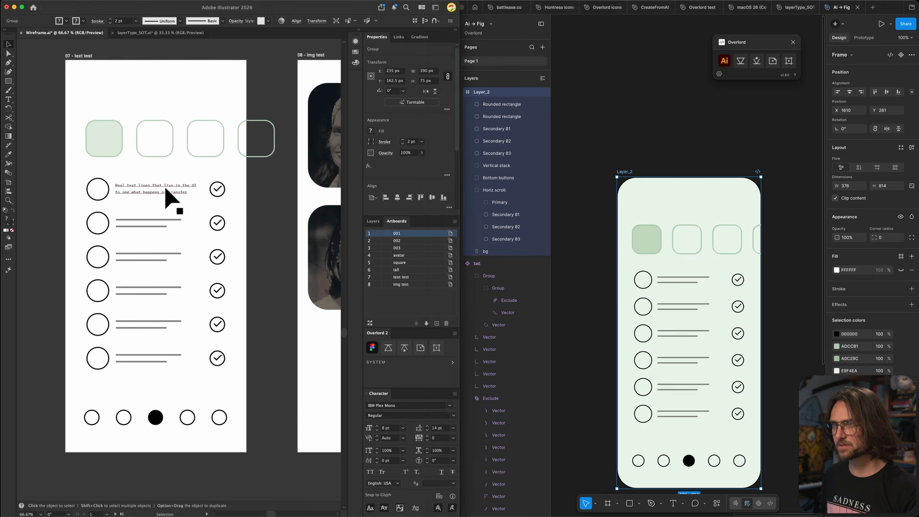
pyautogui.click(168, 195)
pyautogui.click(264, 183)
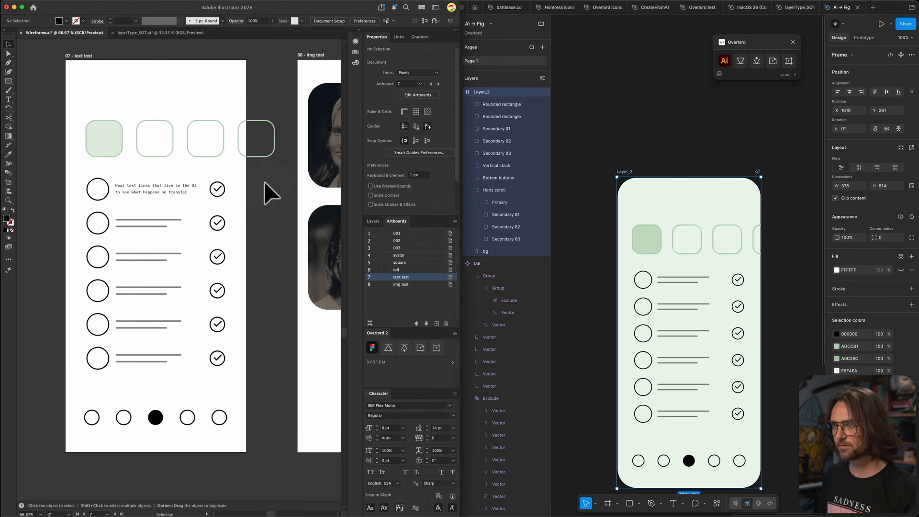
pyautogui.moveTo(69, 267); pyautogui.dragTo(69, 267)
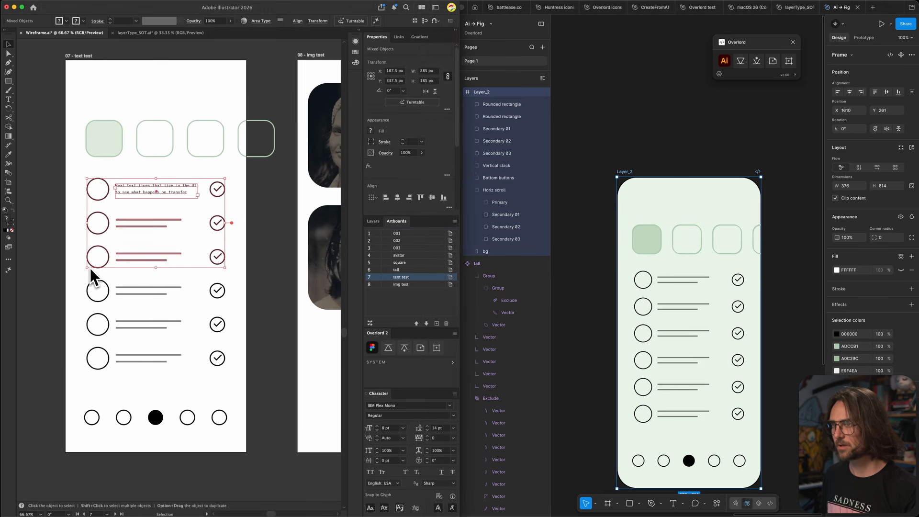
pyautogui.hscroll(3, 144, 201)
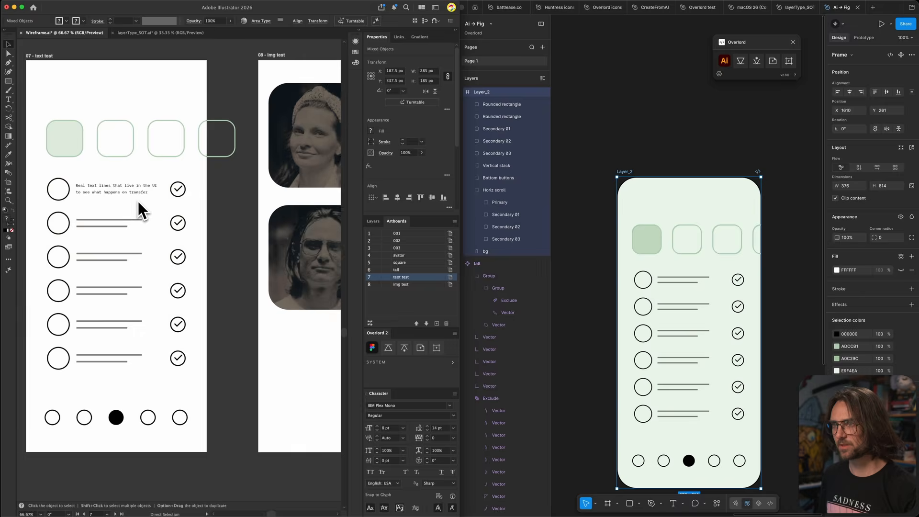
pyautogui.hscroll(-4, 139, 199)
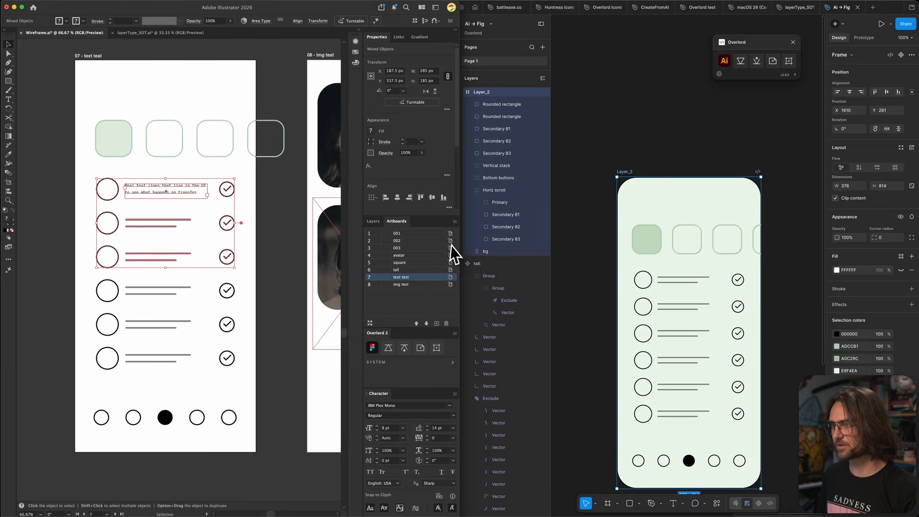
# Copy the three selected list rows and paste them onto the Figma canvas
pyautogui.press('cmd+c')
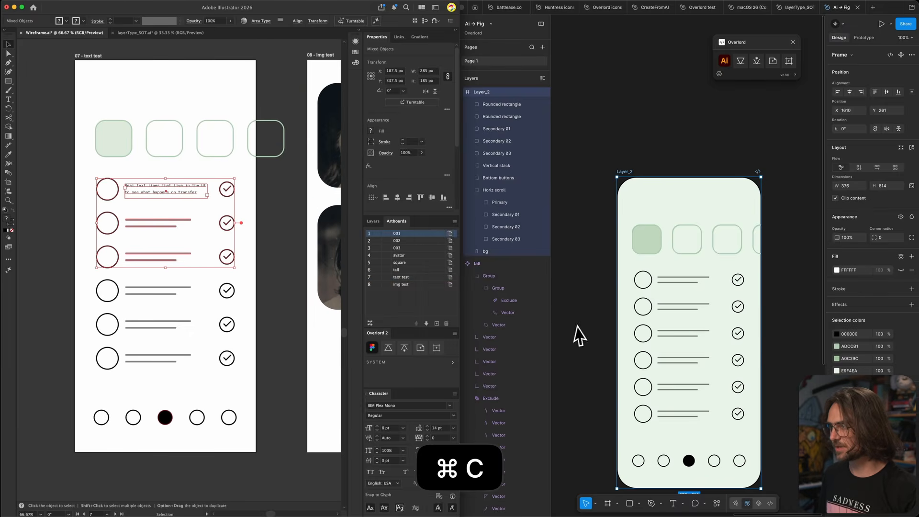
pyautogui.click(602, 320)
pyautogui.press('cmd+v')
pyautogui.press('super+minus')
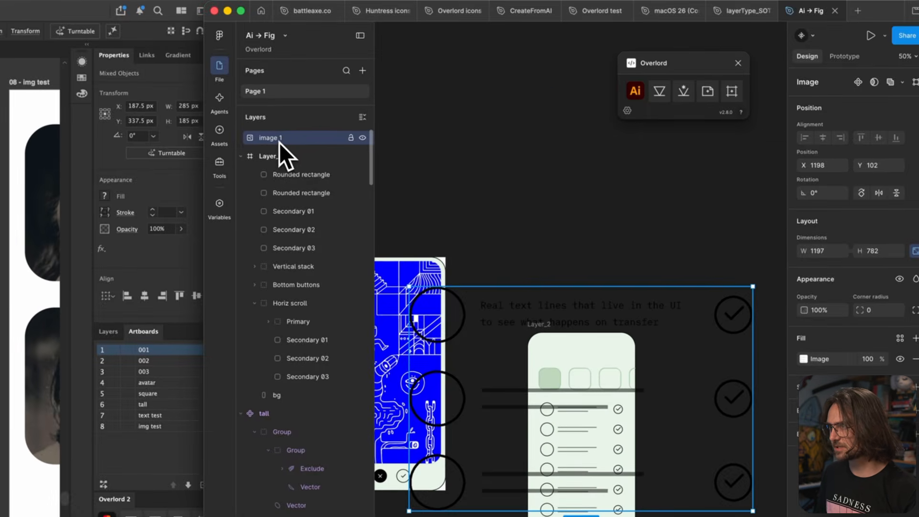
pyautogui.scroll(1, 469, 332)
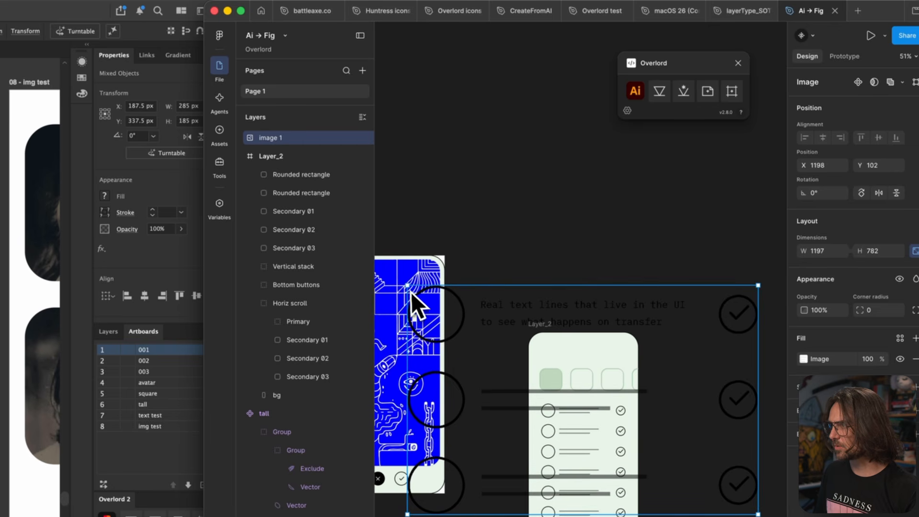
# Scale the pasted image of the list rows down to about 695 × 454, inspect its text up close and delete it
pyautogui.moveTo(406, 286); pyautogui.dragTo(555, 382)
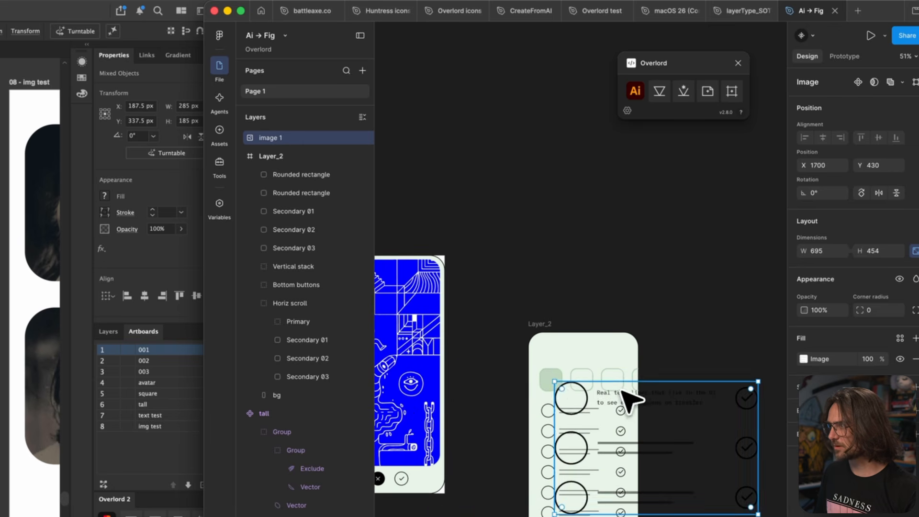
pyautogui.scroll(10, 632, 403)
pyautogui.scroll(5, 523, 410)
pyautogui.scroll(-3, 513, 410)
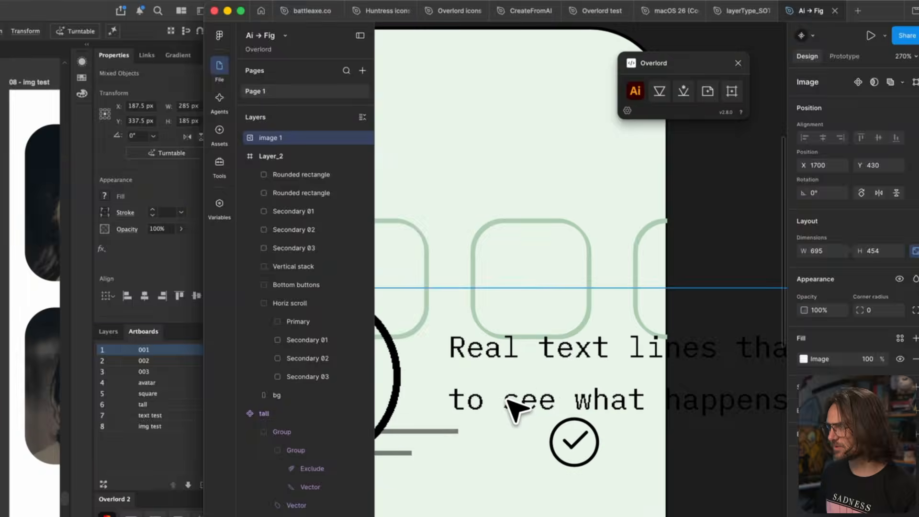
pyautogui.scroll(-2, 499, 403)
pyautogui.hscroll(-4, 496, 412)
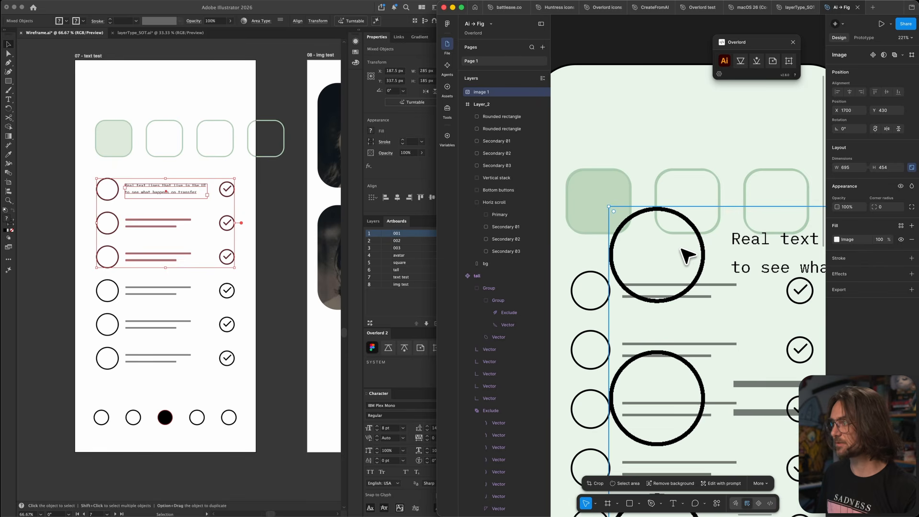
pyautogui.press('super+minus')
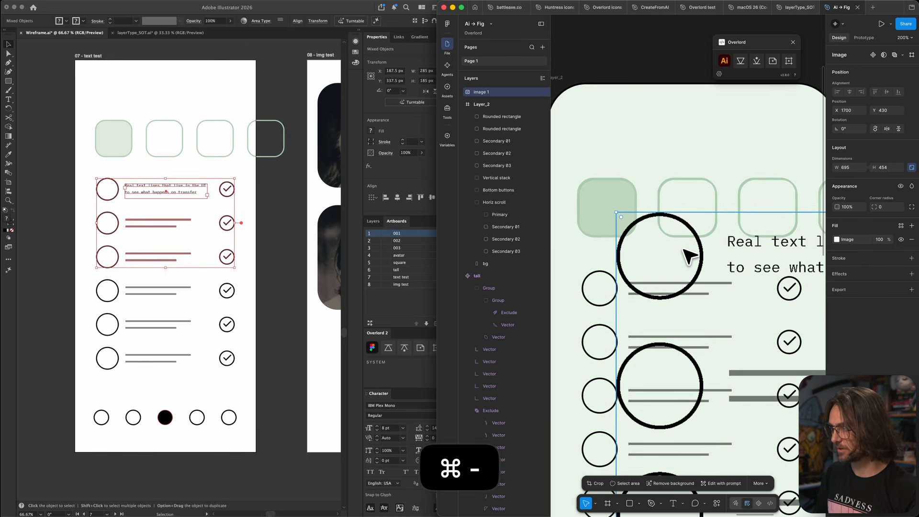
pyautogui.press('BackSpace')
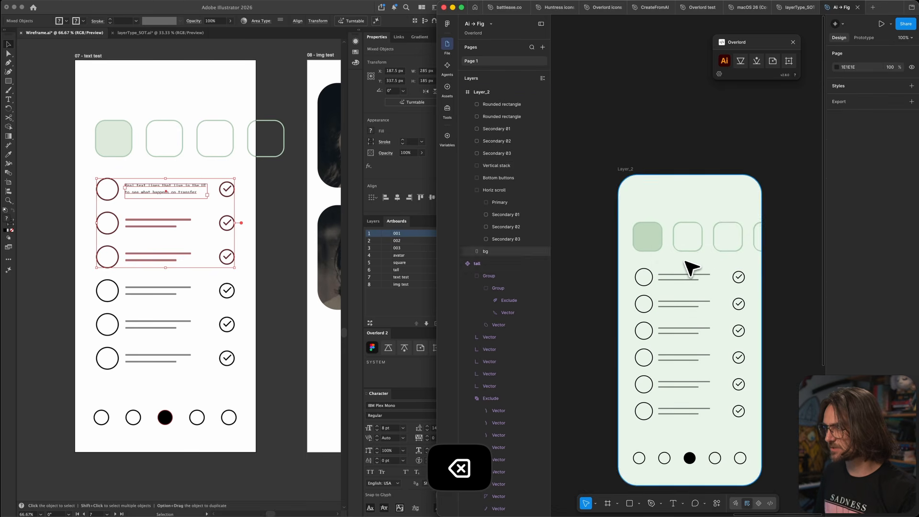
# Pull the selected Illustrator list rows into Layer_2 with Overlord and delete the original Vertical stack group underneath
pyautogui.click(667, 287)
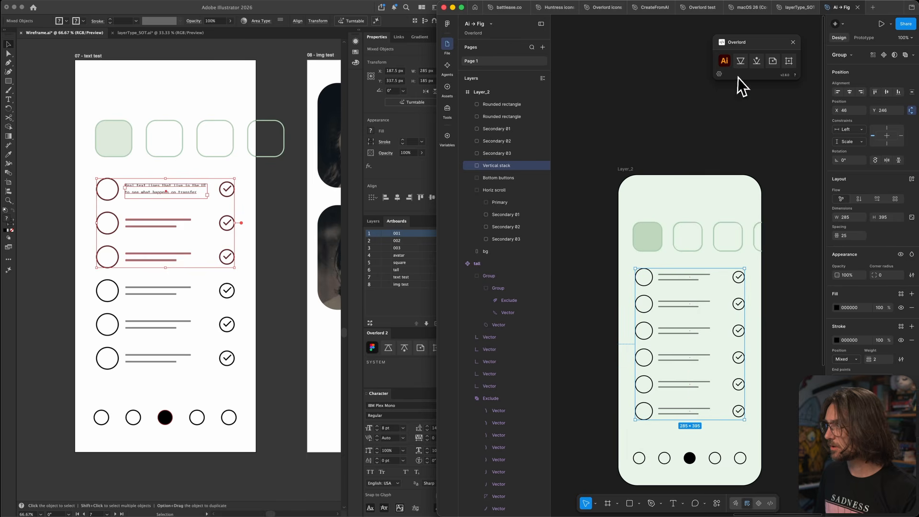
pyautogui.click(741, 65)
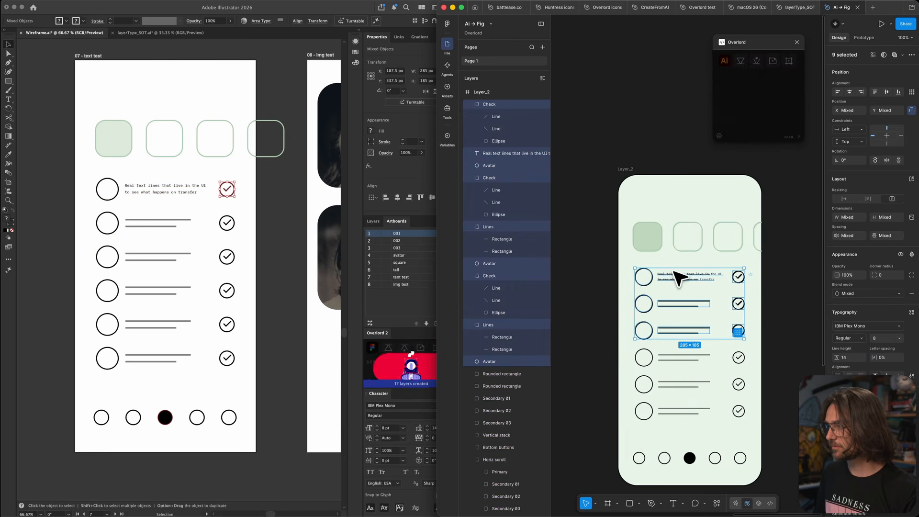
pyautogui.scroll(5, 679, 283)
pyautogui.scroll(-5, 680, 282)
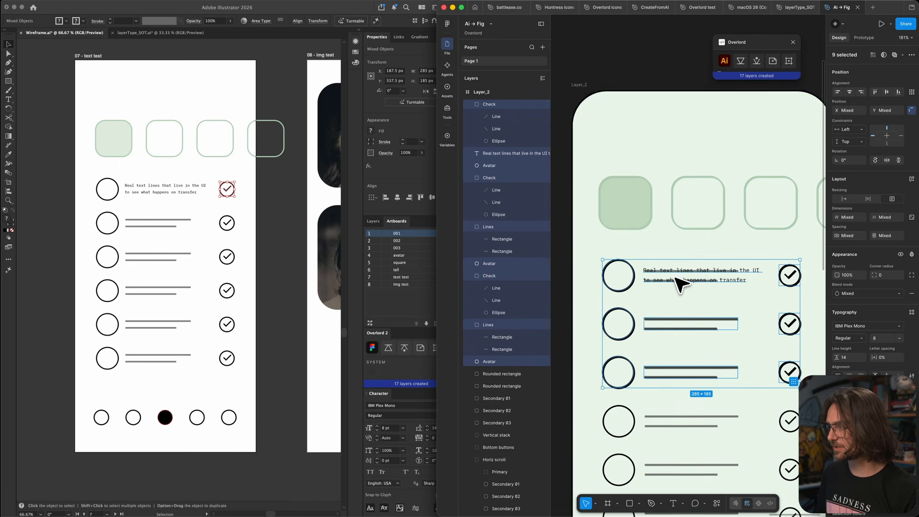
pyautogui.click(651, 433)
pyautogui.press('BackSpace')
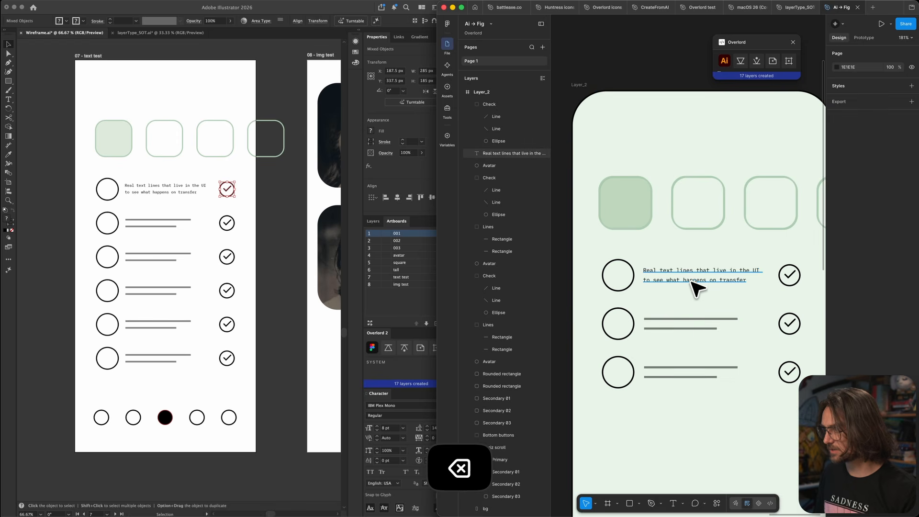
# Narrow the text box of the transferred real text lines to 162 wide so the text rewraps
pyautogui.click(699, 280)
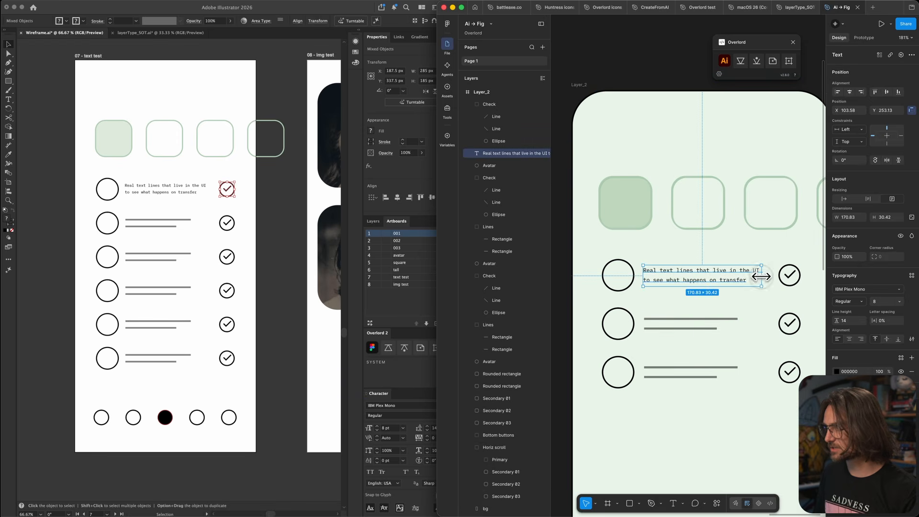
pyautogui.moveTo(761, 274)
pyautogui.mouseDown()
pyautogui.moveTo(680, 279)
pyautogui.moveTo(756, 275)
pyautogui.mouseUp()
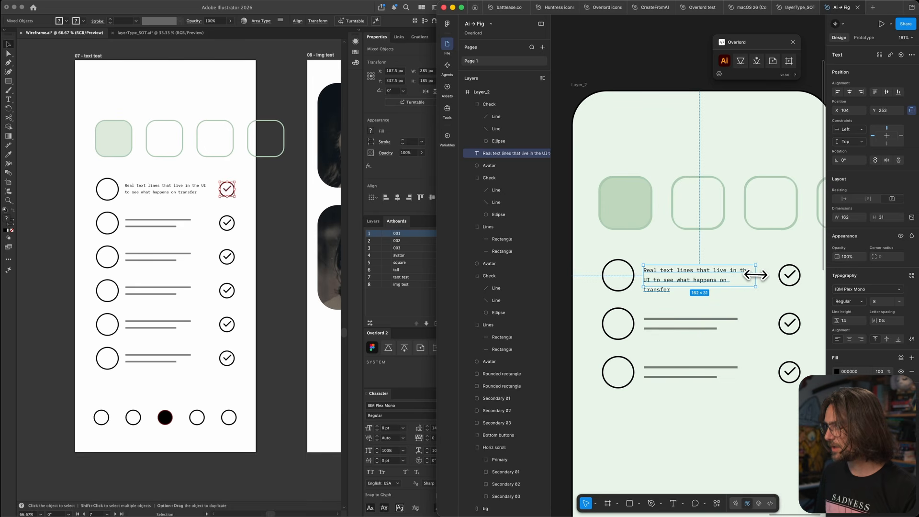
pyautogui.press('super+minus')
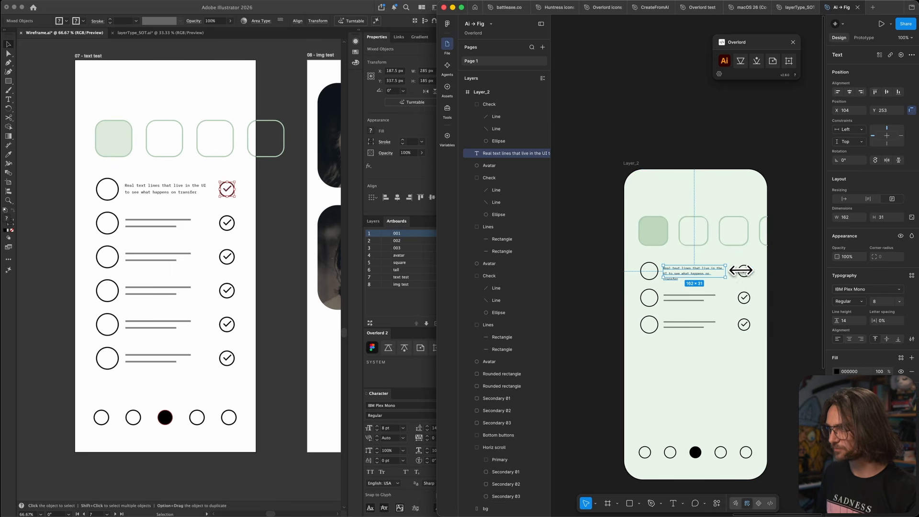
# Send the img test artboard from Illustrator to Figma with Overlord as a 375 × 812 frame
pyautogui.hscroll(10, 313, 211)
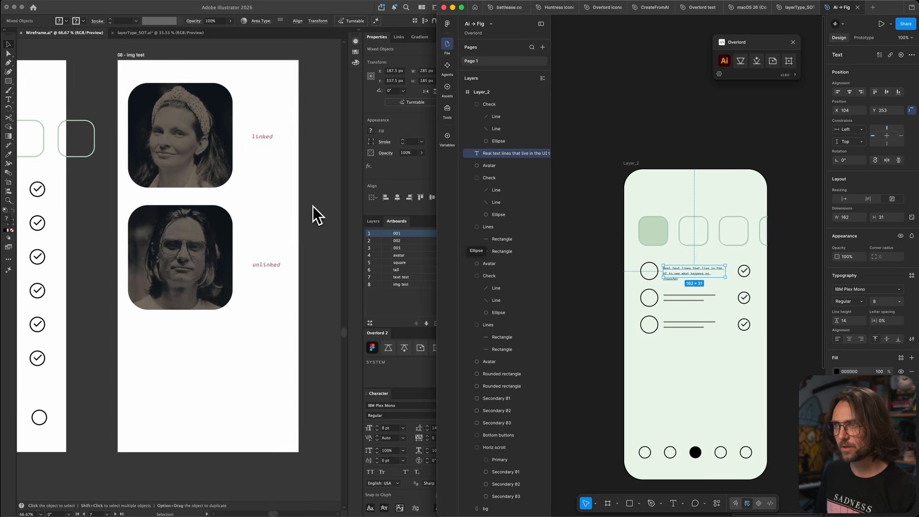
pyautogui.click(202, 116)
pyautogui.click(201, 117)
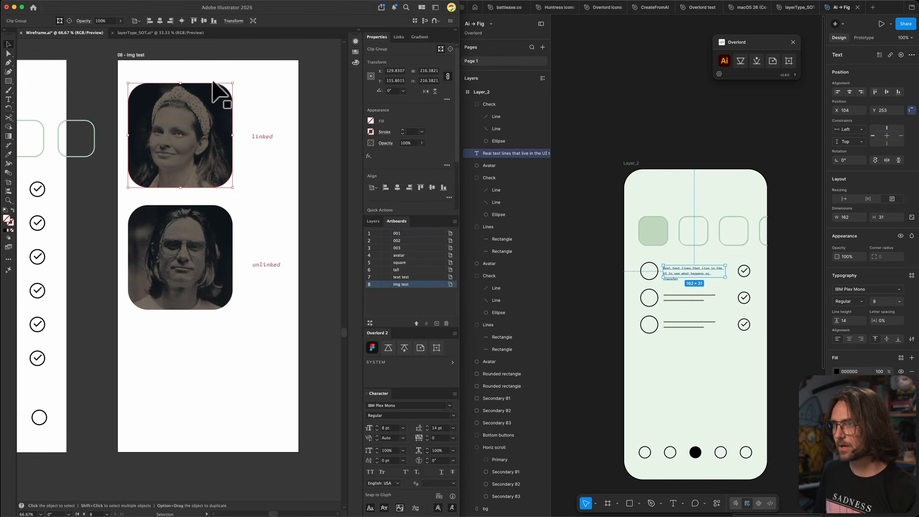
pyautogui.click(437, 348)
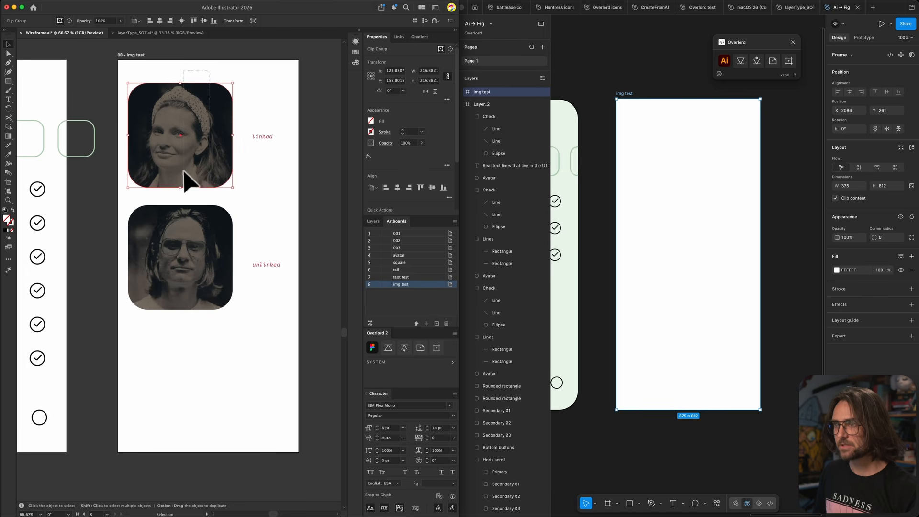
# Copy both the linked and unlinked photos from Illustrator's img test artboard and paste them into Figma's img test frame
pyautogui.keyDown('shift'); pyautogui.click(159, 307); pyautogui.keyUp('shift')
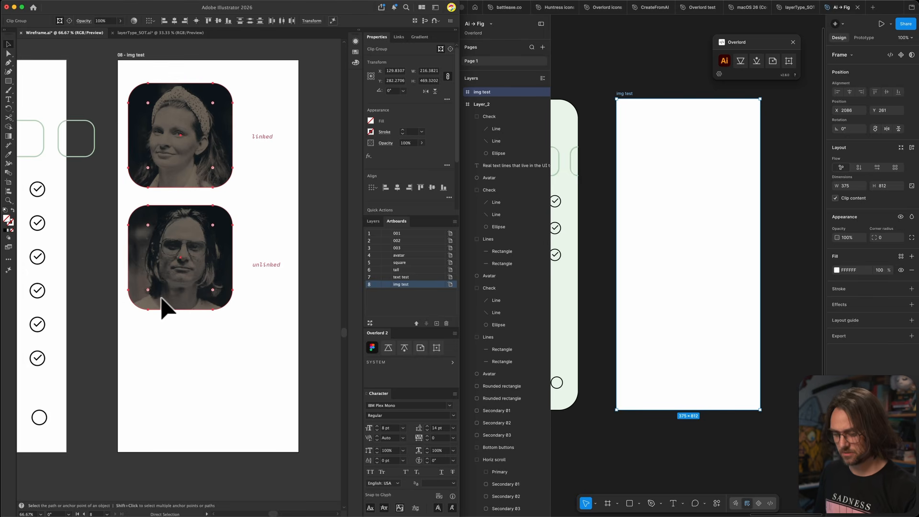
pyautogui.press('super+c')
pyautogui.click(656, 195)
pyautogui.press('super+v')
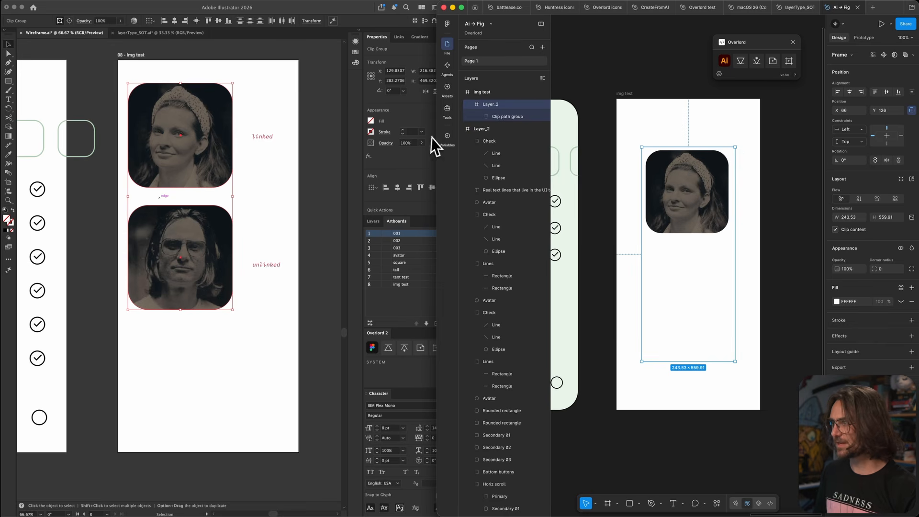
# Check the link status of the two placed photos in Illustrator and select the unlinked one
pyautogui.click(314, 99)
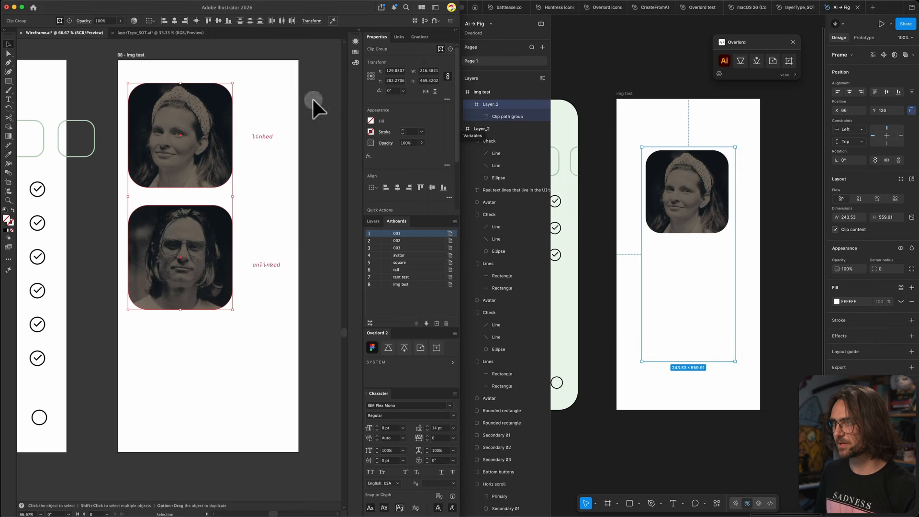
pyautogui.click(400, 38)
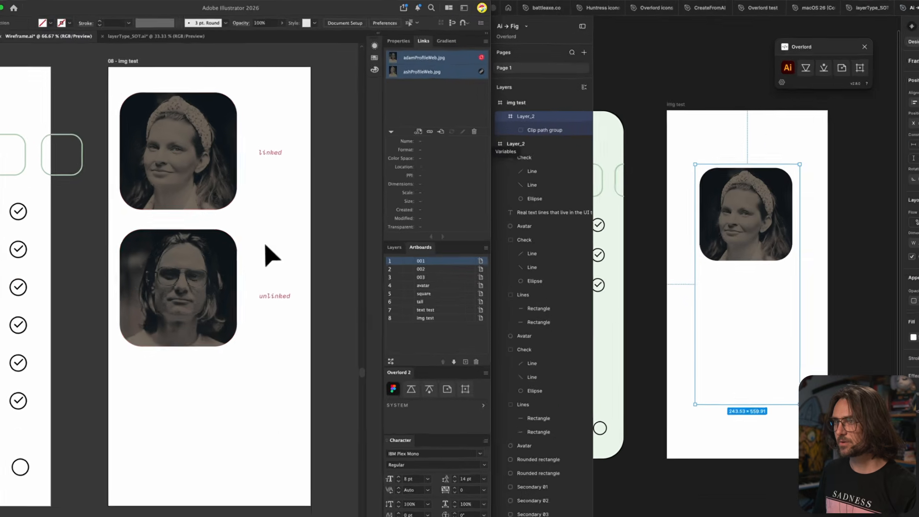
pyautogui.click(224, 256)
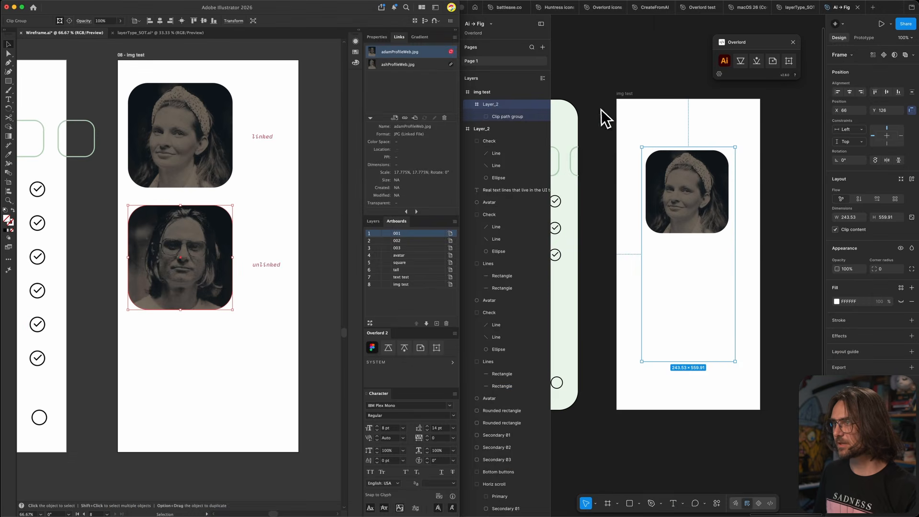
# Expand the pasted Clip path group in Figma, including its Group and clippath, and select the clipping Vector to inspect it
pyautogui.click(622, 132)
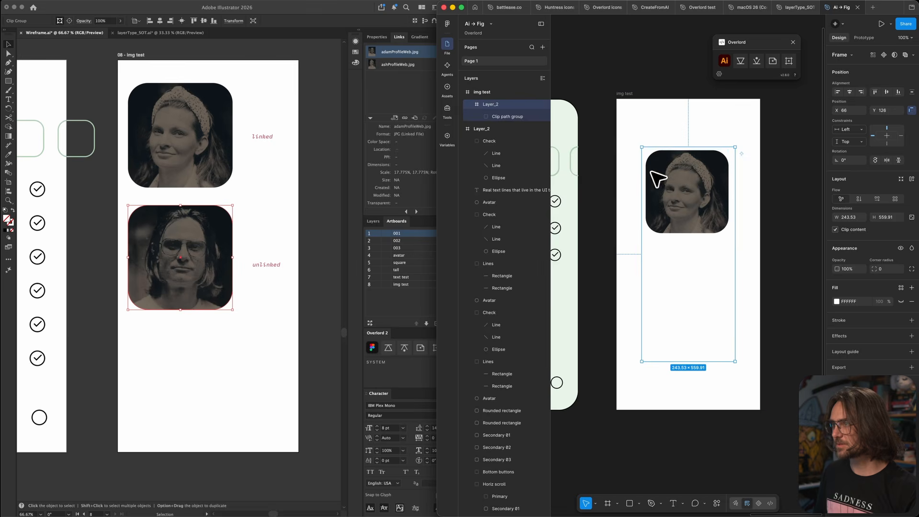
pyautogui.click(480, 117)
pyautogui.click(489, 129)
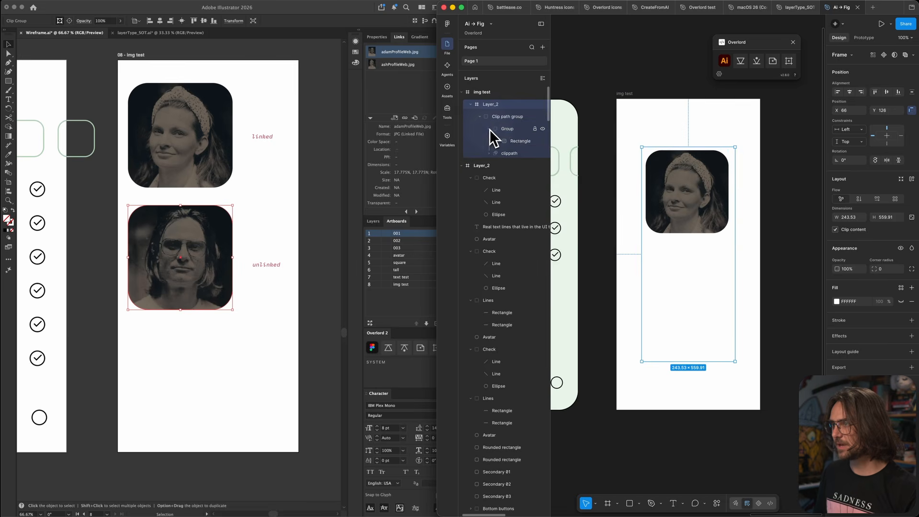
pyautogui.click(489, 154)
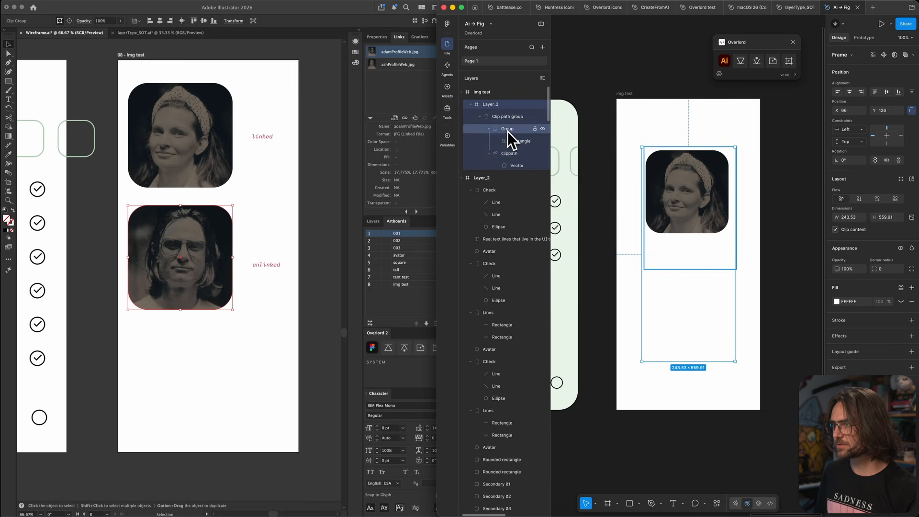
pyautogui.click(518, 165)
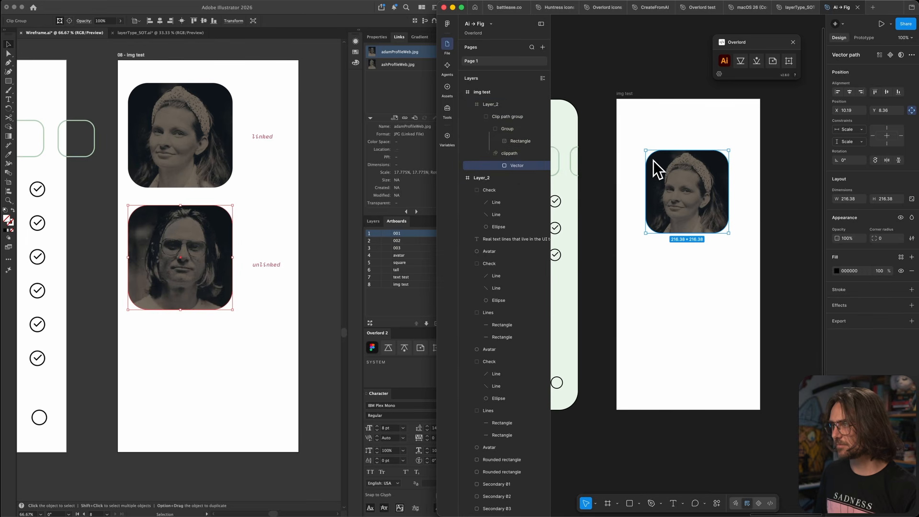
# Inspect the rounded corners of the pasted photo's clipping Vector in Figma up close
pyautogui.scroll(5, 675, 152)
pyautogui.scroll(-2, 668, 158)
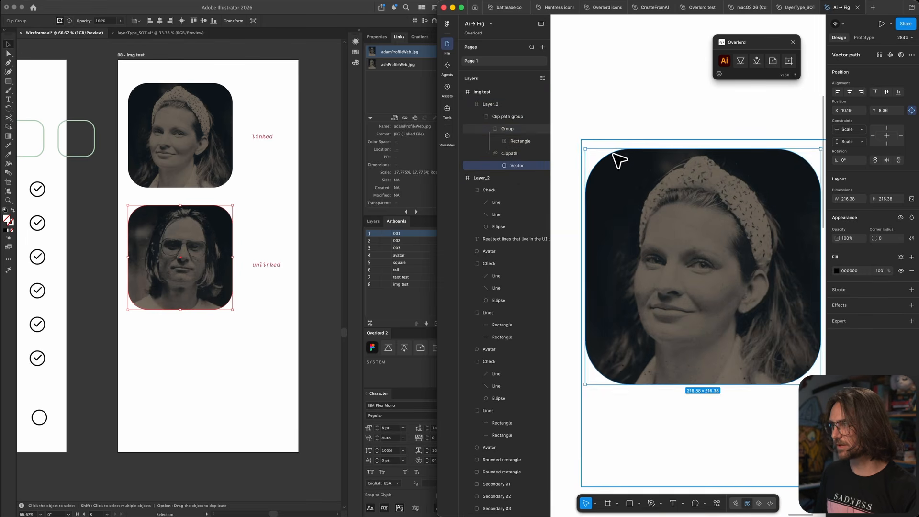
pyautogui.click(596, 154)
pyautogui.click(517, 167)
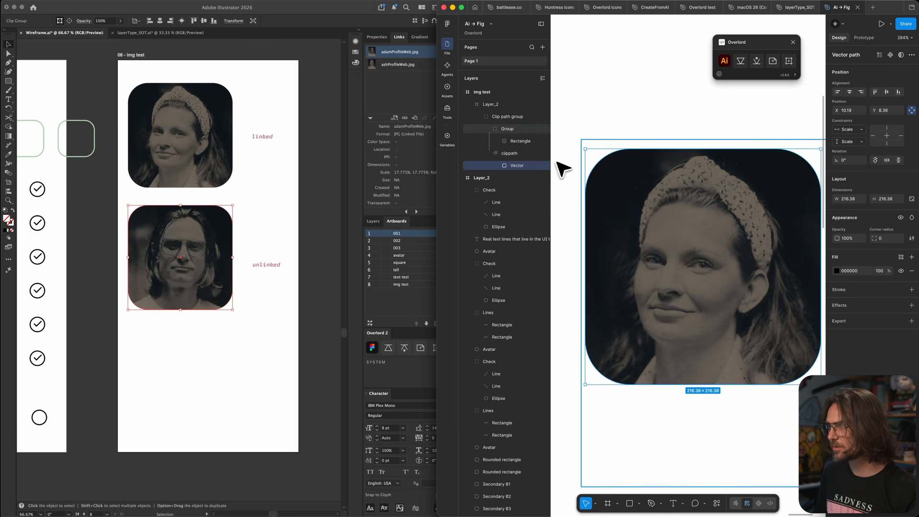
pyautogui.click(603, 156)
pyautogui.click(516, 166)
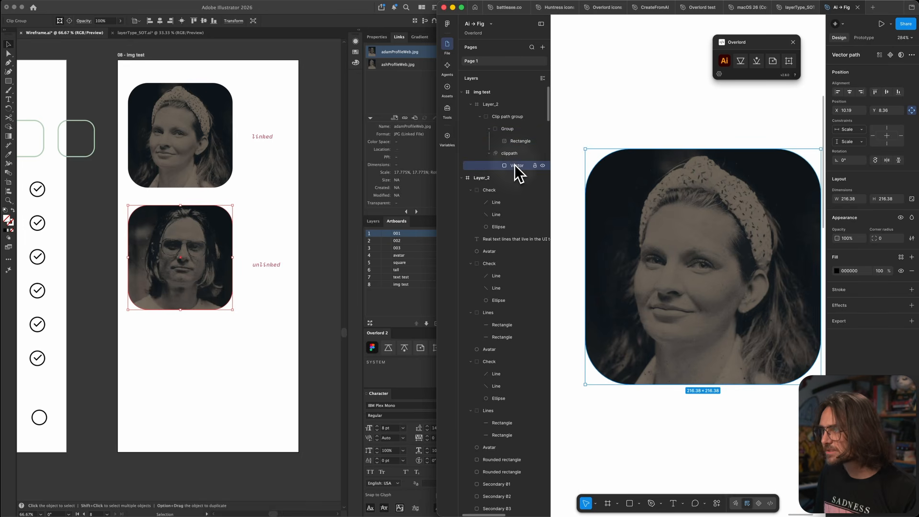
pyautogui.scroll(-5, 579, 185)
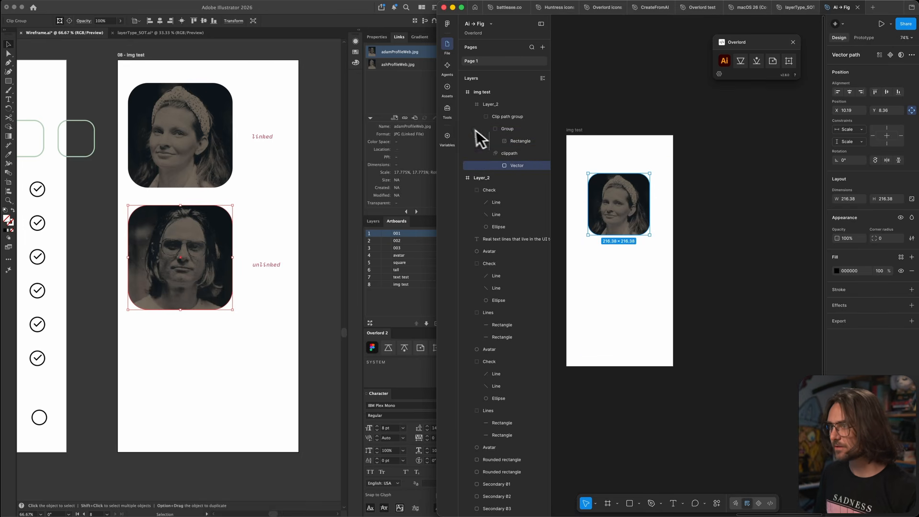
# Send both Illustrator photos to Figma's img test frame with Overlord and move the pasted Layer_2 photo out beside the frame
pyautogui.click(226, 78)
pyautogui.keyDown('shift'); pyautogui.click(204, 123); pyautogui.keyUp('shift')
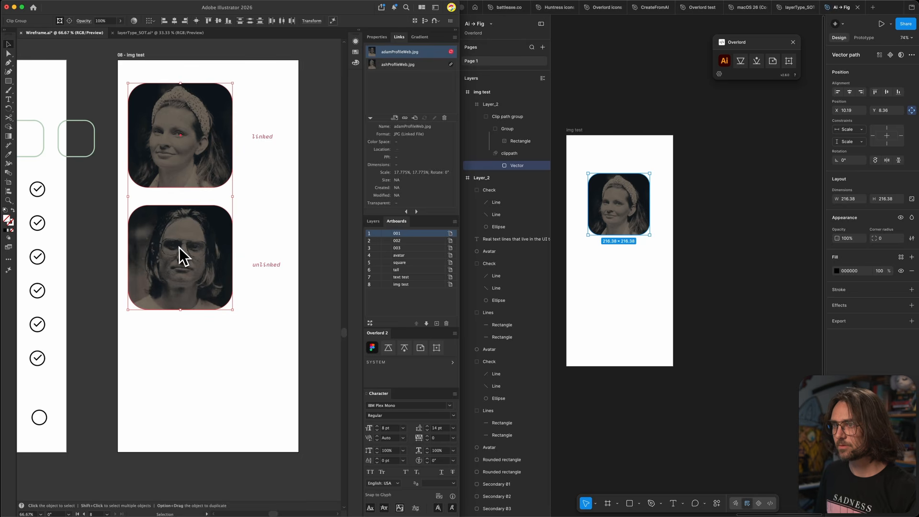
pyautogui.click(387, 348)
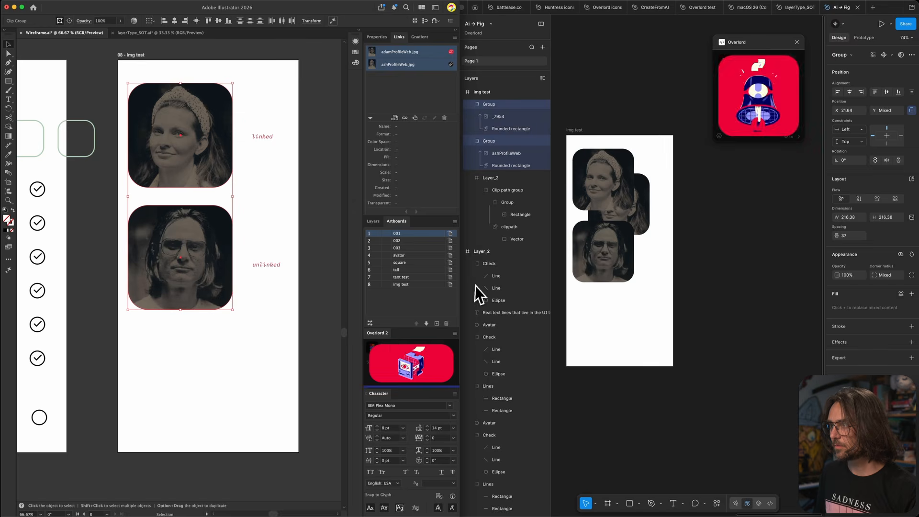
pyautogui.scroll(5, 592, 195)
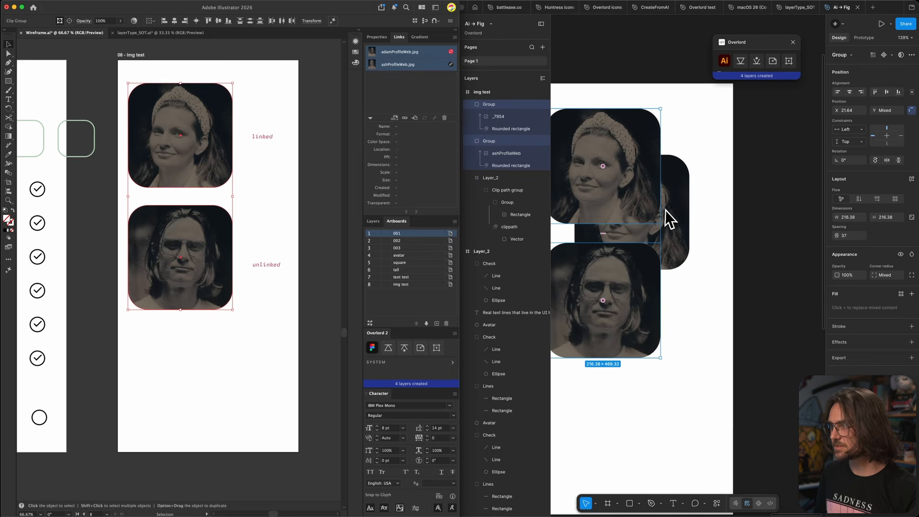
pyautogui.moveTo(667, 211); pyautogui.dragTo(776, 211)
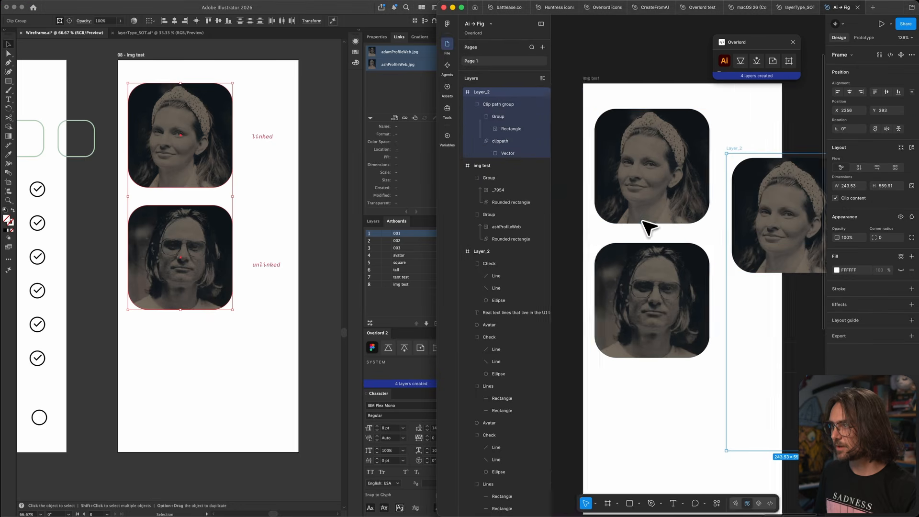
# Select the Rounded rectangle mask of the lower Overlord-sent photo and set its corner radius to 81
pyautogui.hscroll(-3, 651, 229)
pyautogui.hscroll(4, 679, 218)
pyautogui.click(606, 177)
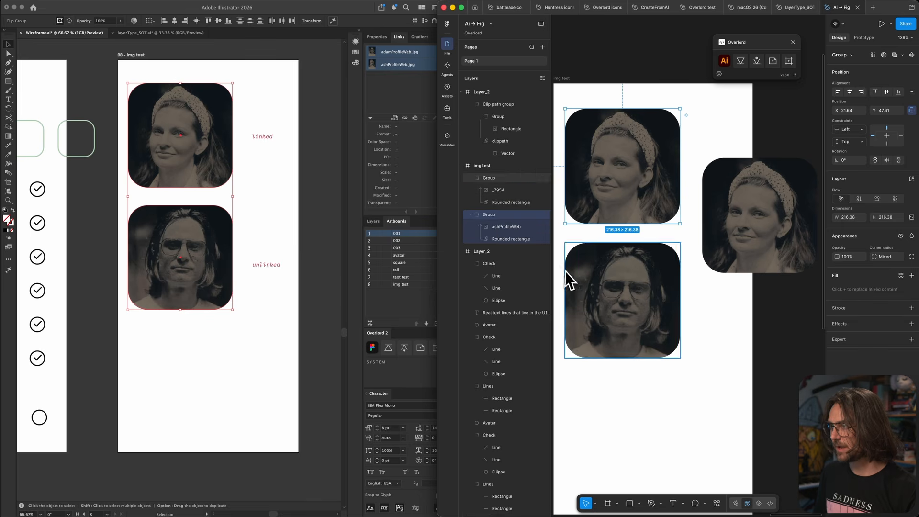
pyautogui.click(506, 203)
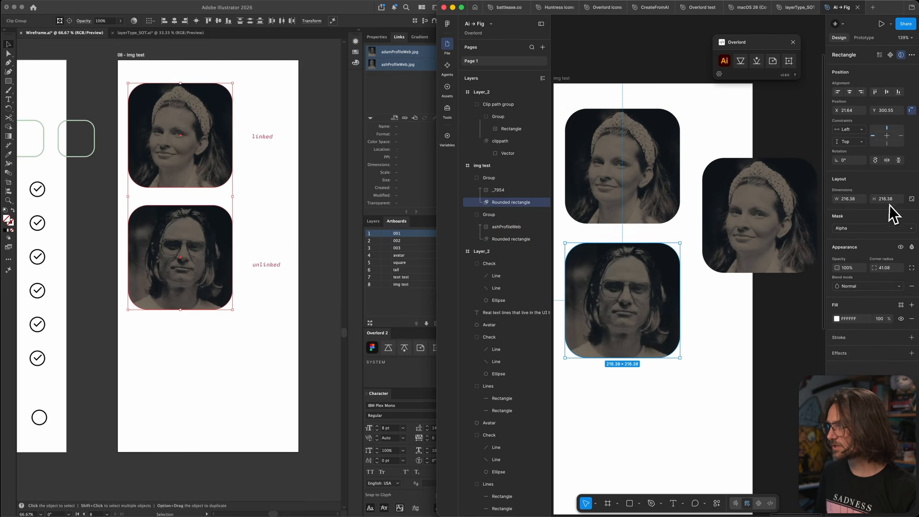
pyautogui.moveTo(876, 266); pyautogui.dragTo(737, 269)
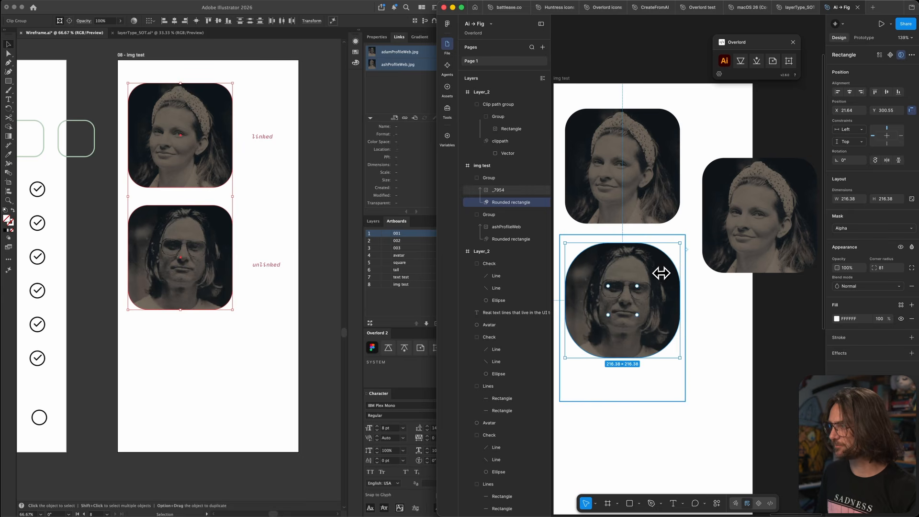
# Copy all the artwork on Illustrator's 05 - square artboard and paste it into an empty area of the Figma canvas
pyautogui.press('super+minus')
pyautogui.press('super+minus')
pyautogui.press('super+minus')
pyautogui.scroll(-4, 605, 299)
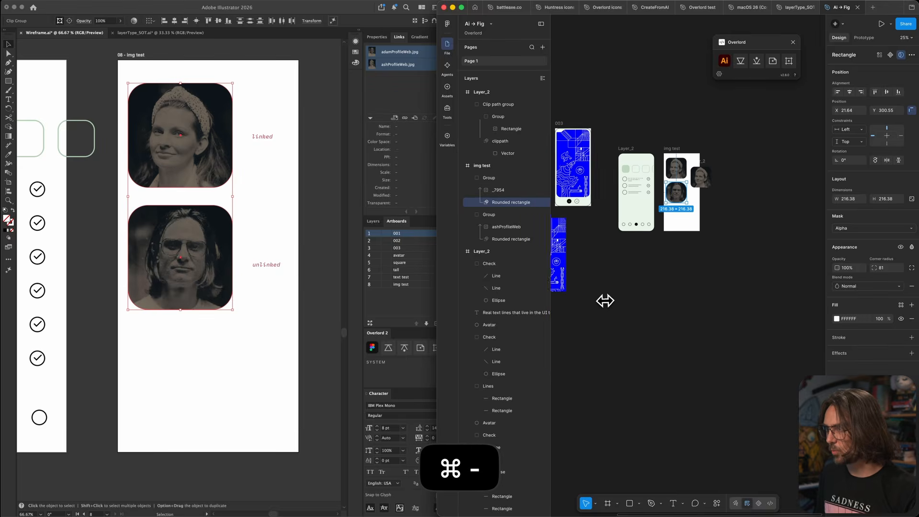
pyautogui.scroll(4, 627, 185)
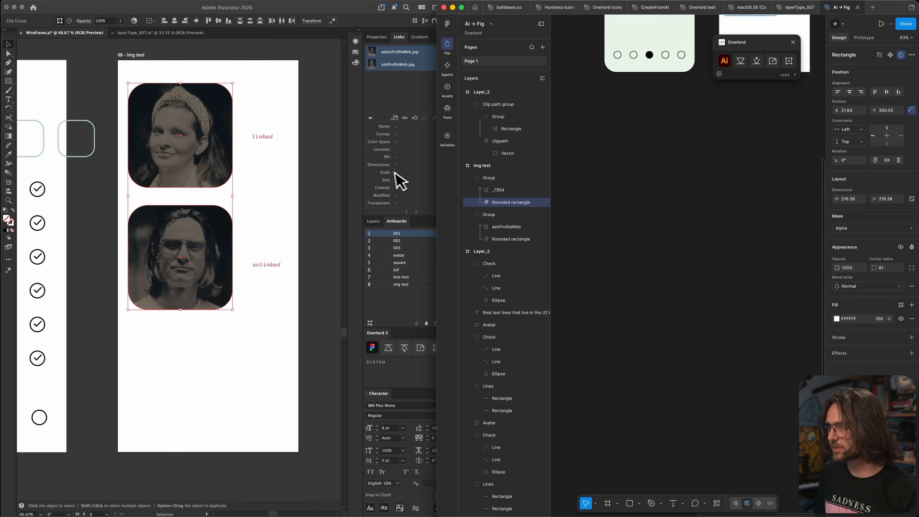
pyautogui.click(268, 180)
pyautogui.hscroll(5, 217, 176)
pyautogui.scroll(4, 217, 176)
pyautogui.press('a')
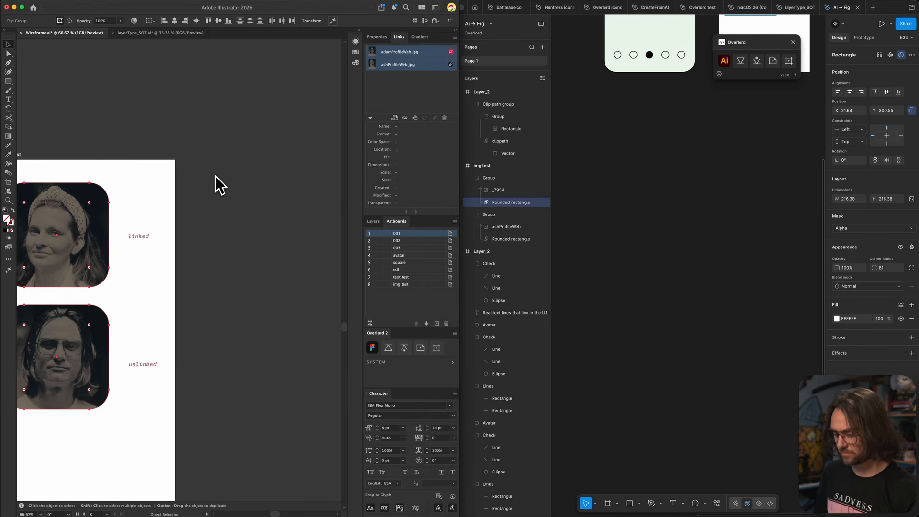
pyautogui.press('super+minus')
pyautogui.press('super+minus')
pyautogui.press('v')
pyautogui.scroll(5, 216, 176)
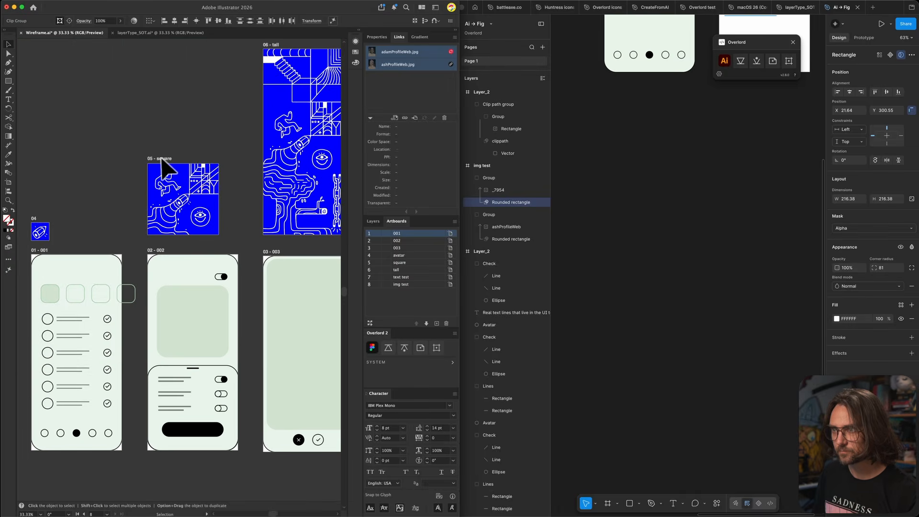
pyautogui.click(242, 148)
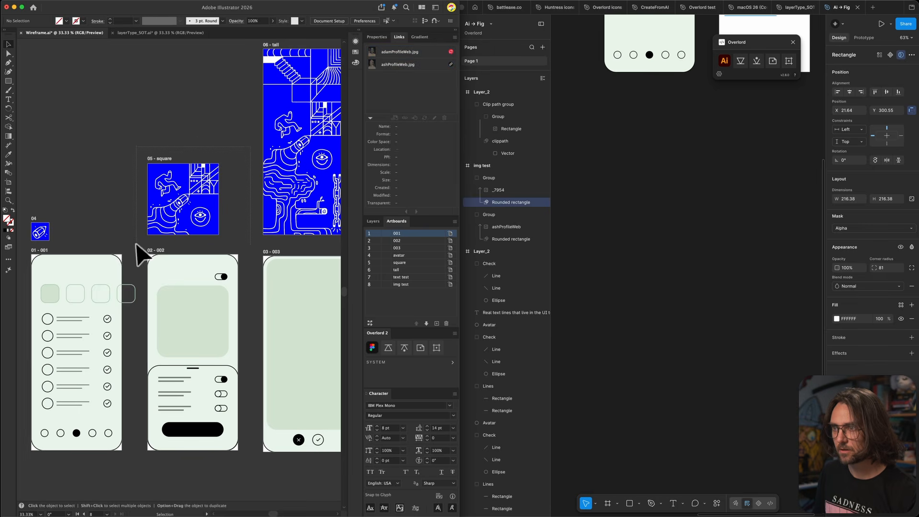
pyautogui.click(171, 189)
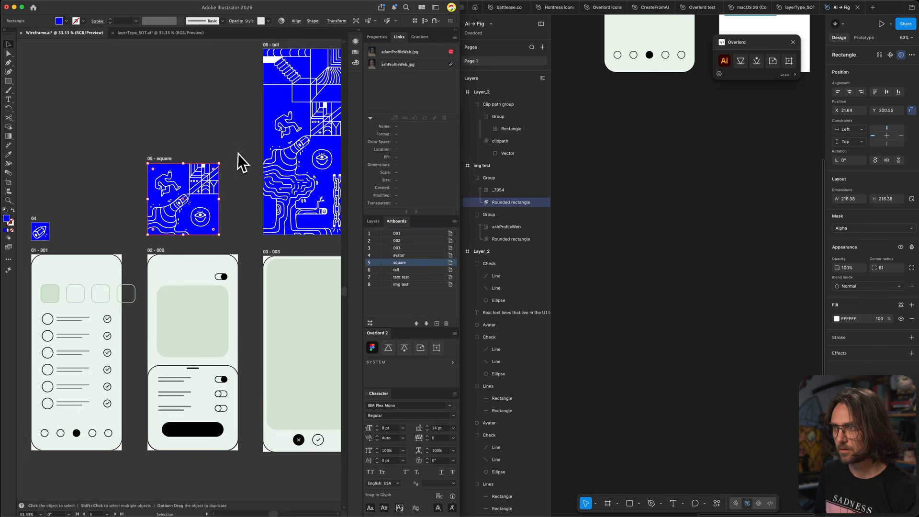
pyautogui.press('a')
pyautogui.press('super+c')
pyautogui.click(605, 231)
pyautogui.press('super+v')
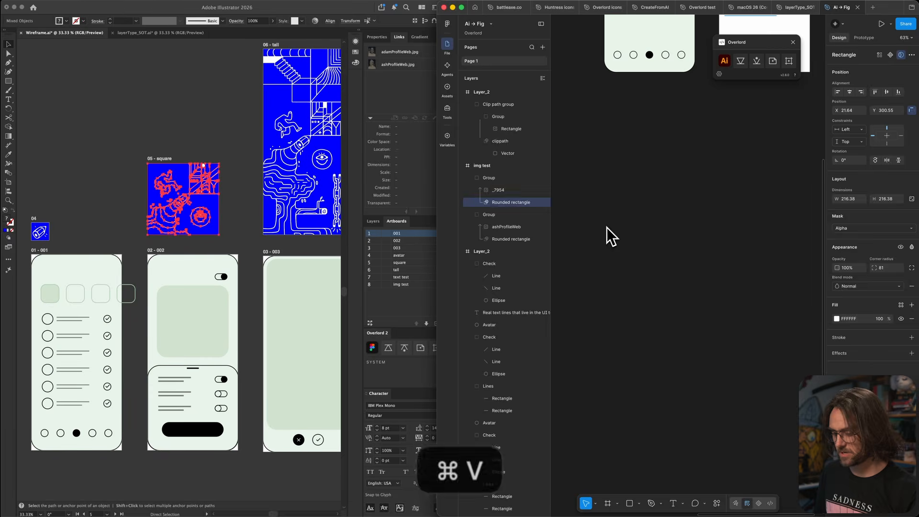
pyautogui.scroll(3, 623, 249)
pyautogui.scroll(5, 679, 265)
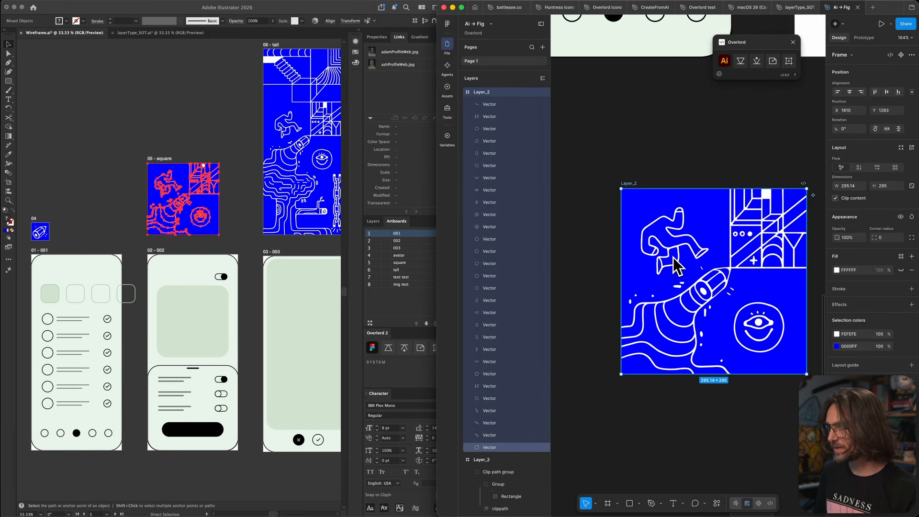
# Select the white tumbling figure's Vector in the pasted square artwork and examine its outline up close
pyautogui.hscroll(2, 673, 257)
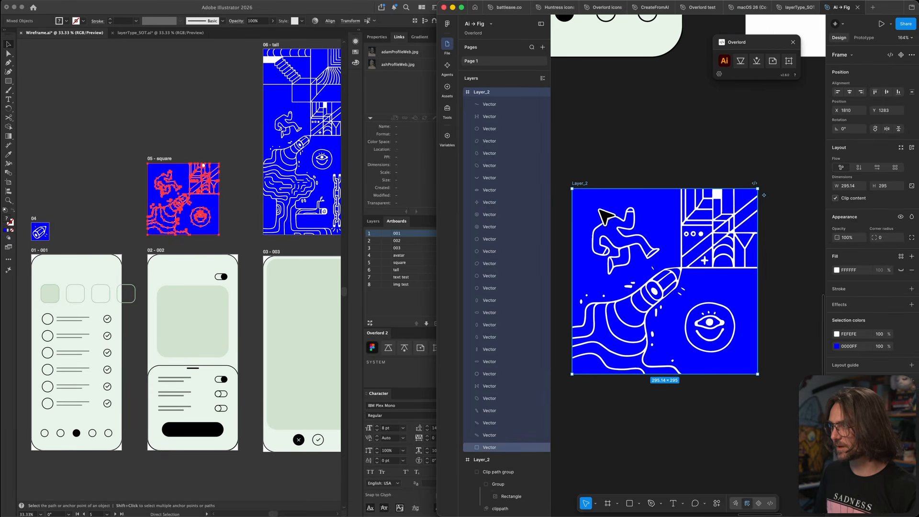
pyautogui.click(624, 220)
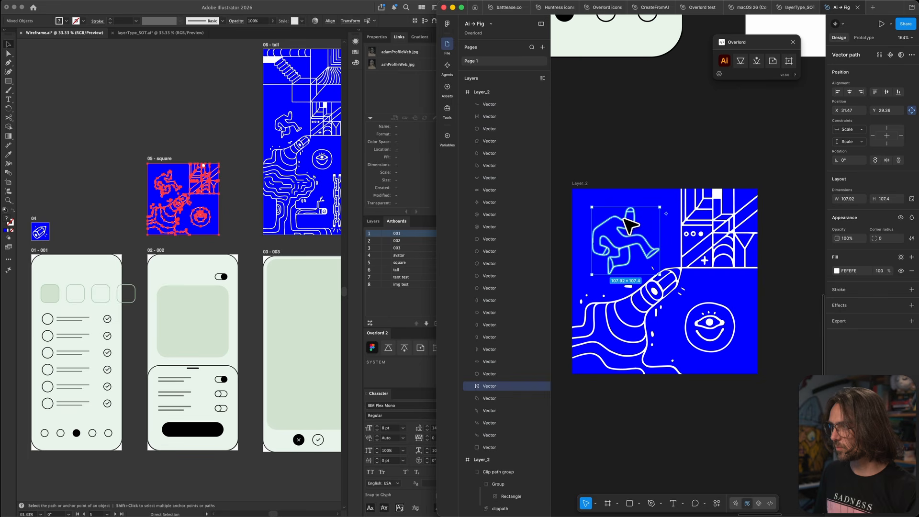
pyautogui.click(228, 130)
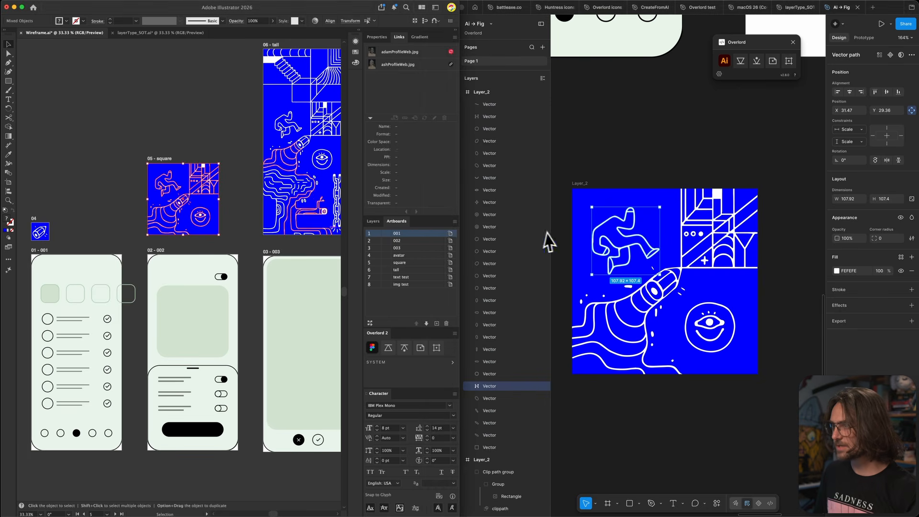
pyautogui.scroll(10, 618, 248)
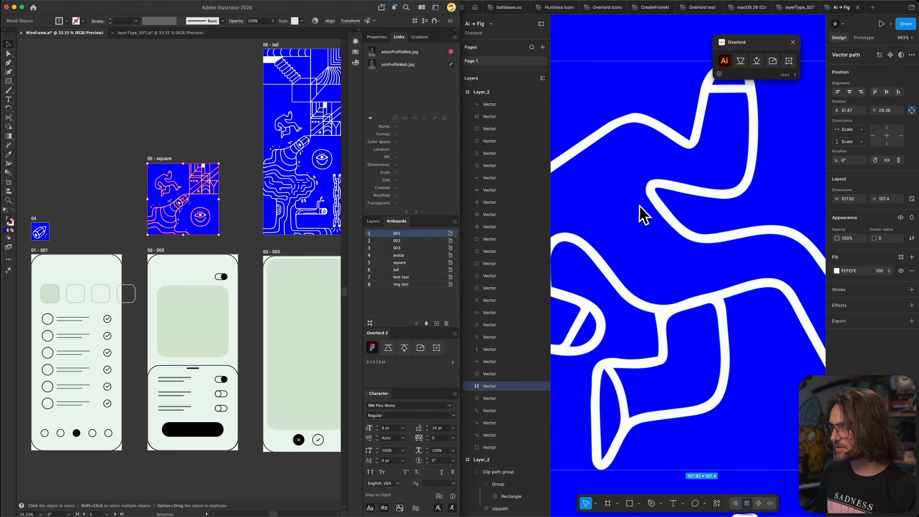
pyautogui.click(651, 194)
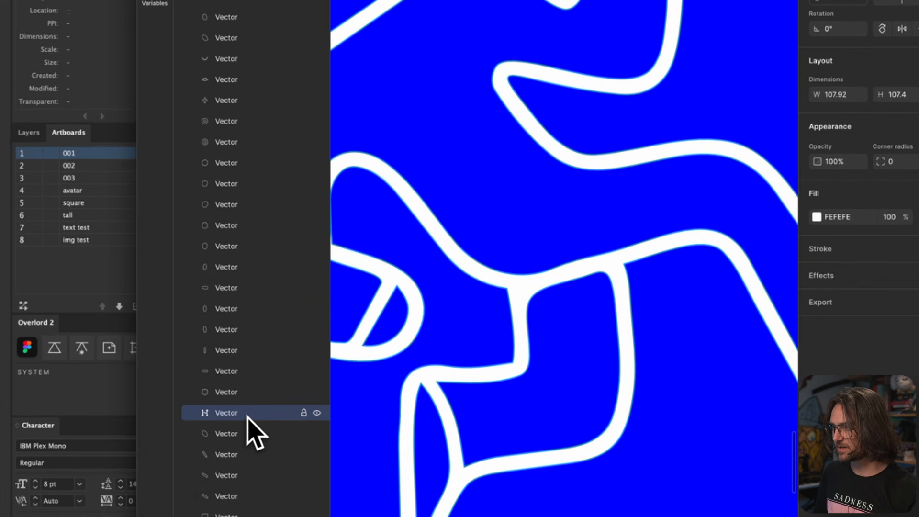
# Open the figure's Vector for point editing, inspect several anchor points and handles along its outline, and exit editing
pyautogui.doubleClick(508, 89)
pyautogui.click(494, 89)
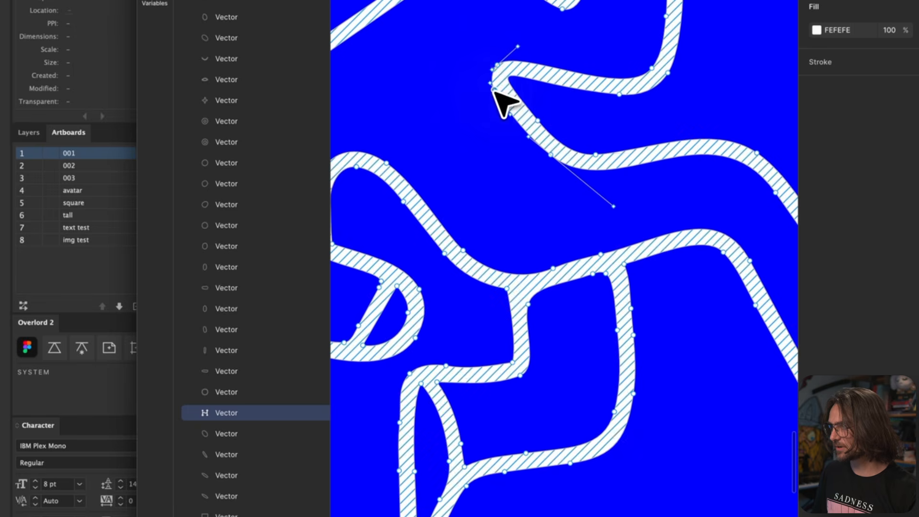
pyautogui.click(531, 119)
pyautogui.click(537, 119)
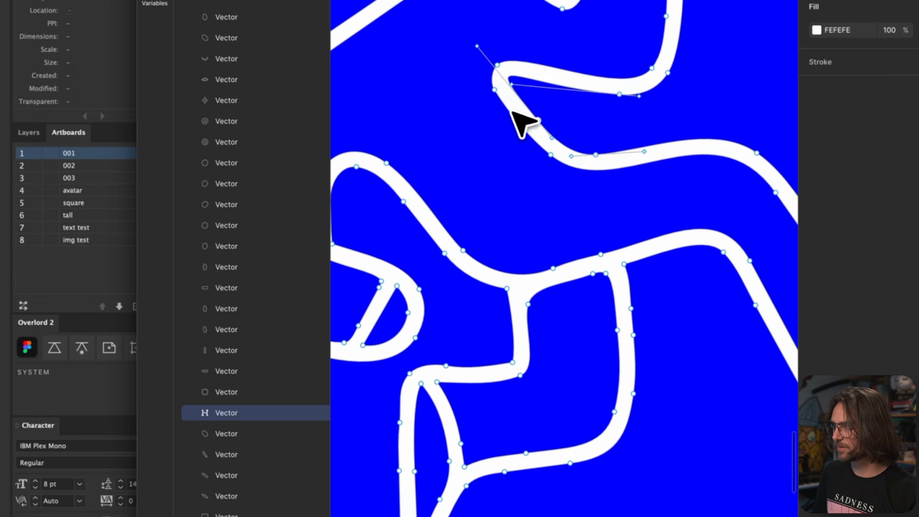
pyautogui.press('super+minus')
pyautogui.press('super+minus')
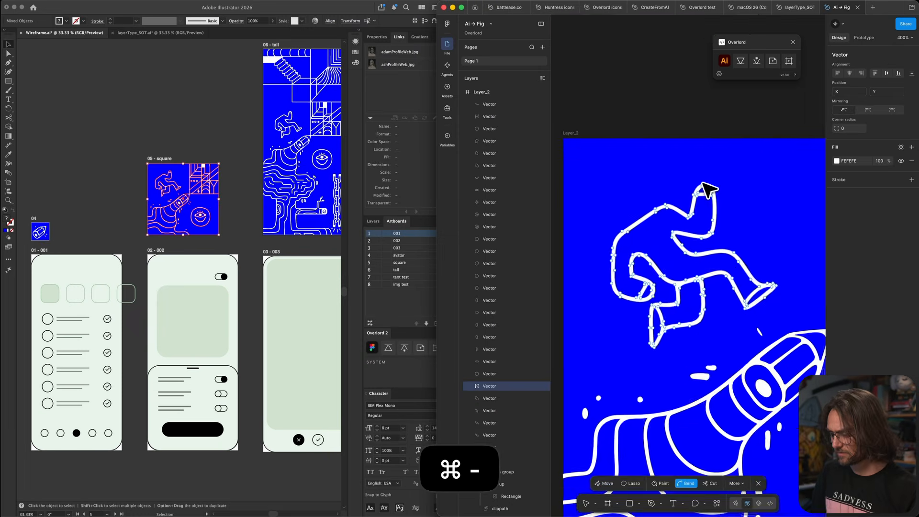
pyautogui.press('super+minus')
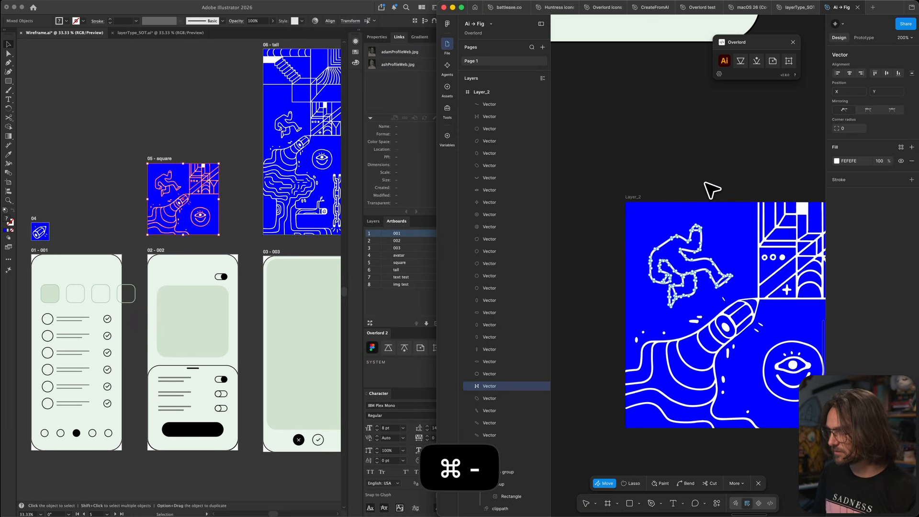
pyautogui.press('Escape')
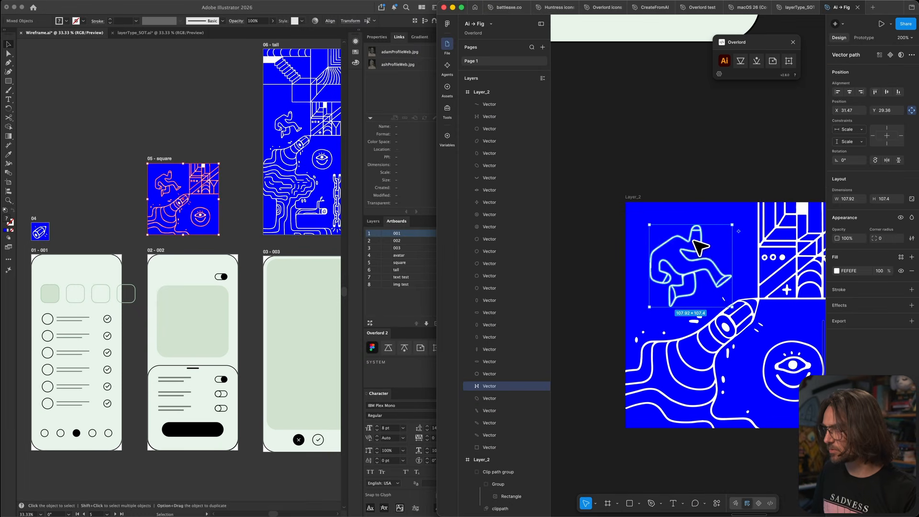
# Select the tumbling figure's compound path on Illustrator's 05 - square artboard and set its fill to green 61FE35
pyautogui.hscroll(5, 163, 178)
pyautogui.hscroll(-5, 163, 177)
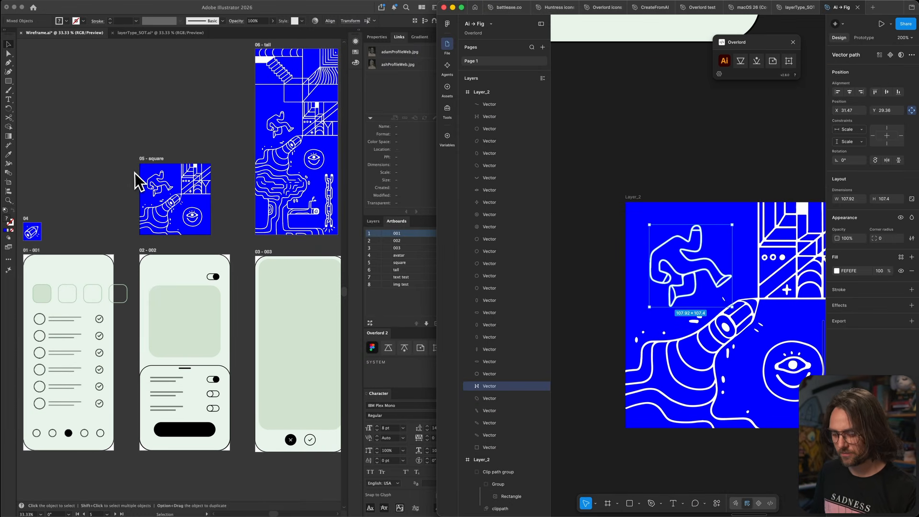
pyautogui.click(142, 169)
pyautogui.press('z')
pyautogui.moveTo(142, 162); pyautogui.dragTo(389, 275)
pyautogui.click(246, 144)
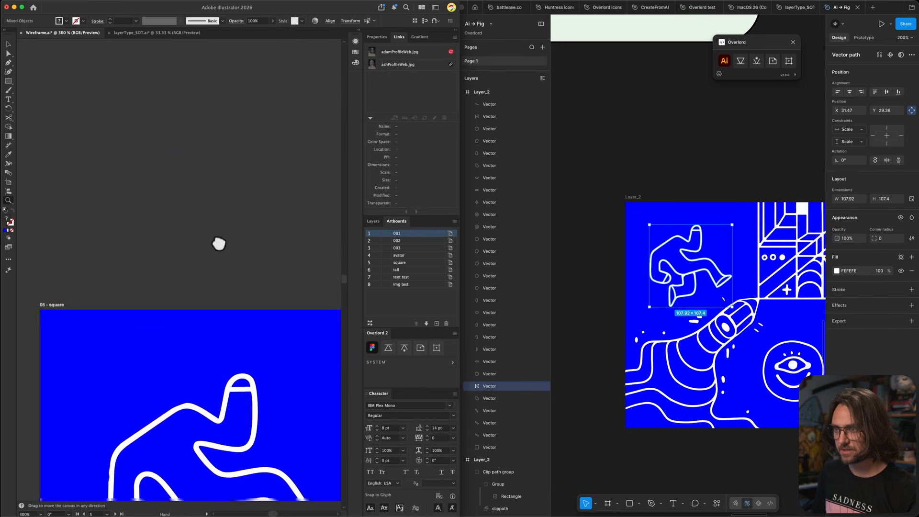
pyautogui.moveTo(220, 242); pyautogui.dragTo(189, 33)
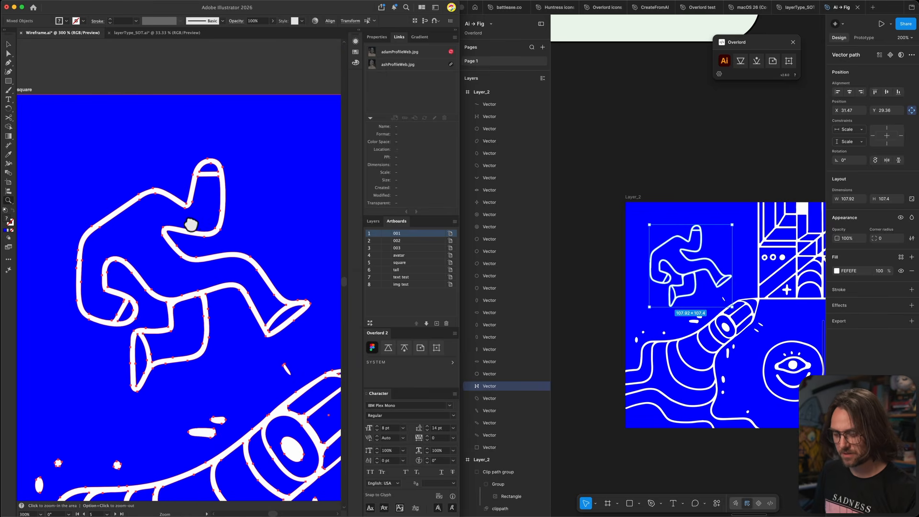
pyautogui.press('v')
pyautogui.click(182, 242)
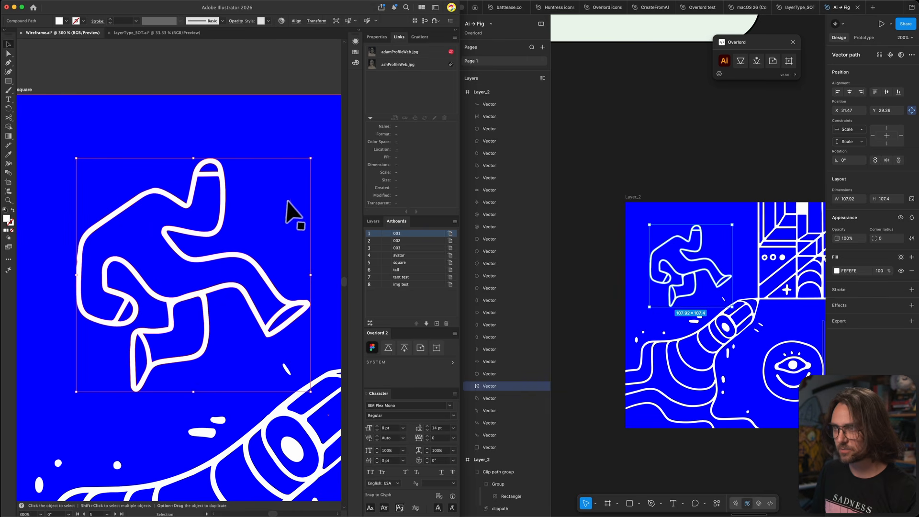
pyautogui.click(377, 37)
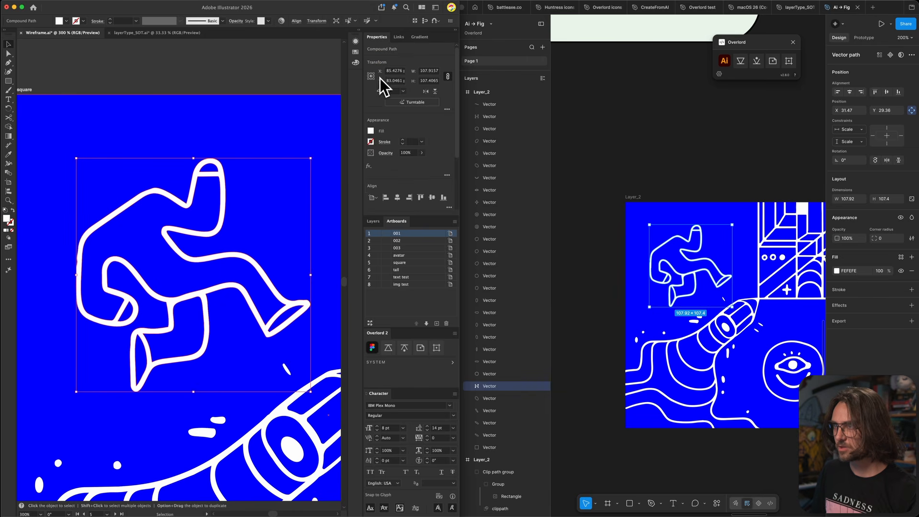
pyautogui.click(371, 131)
pyautogui.click(303, 166)
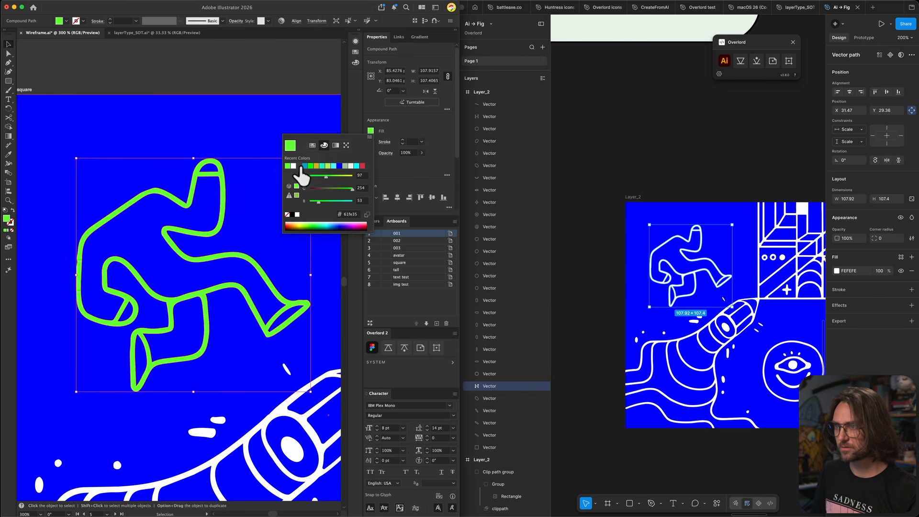
# Copy the green figure from Illustrator, paste it into Figma's square frame over the white figure, and undo the move and paste
pyautogui.click(200, 75)
pyautogui.press('super+c')
pyautogui.click(749, 200)
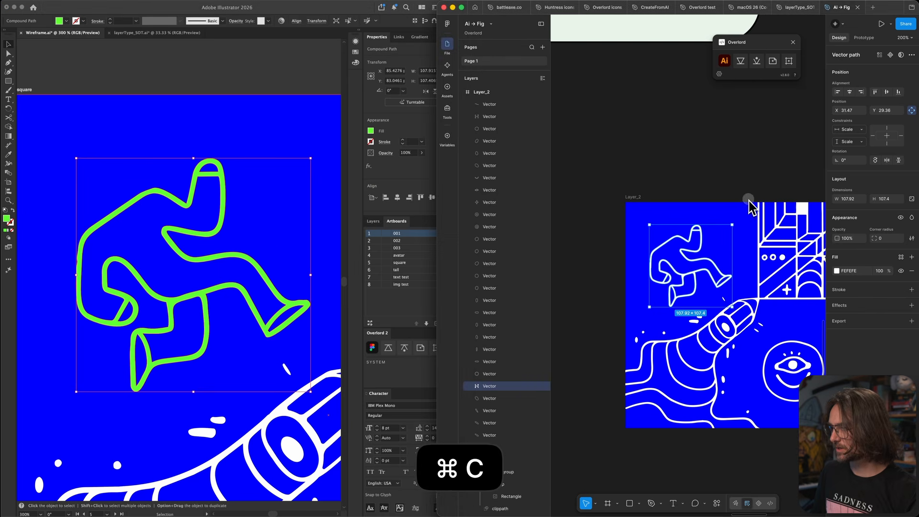
pyautogui.click(755, 242)
pyautogui.press('super+v')
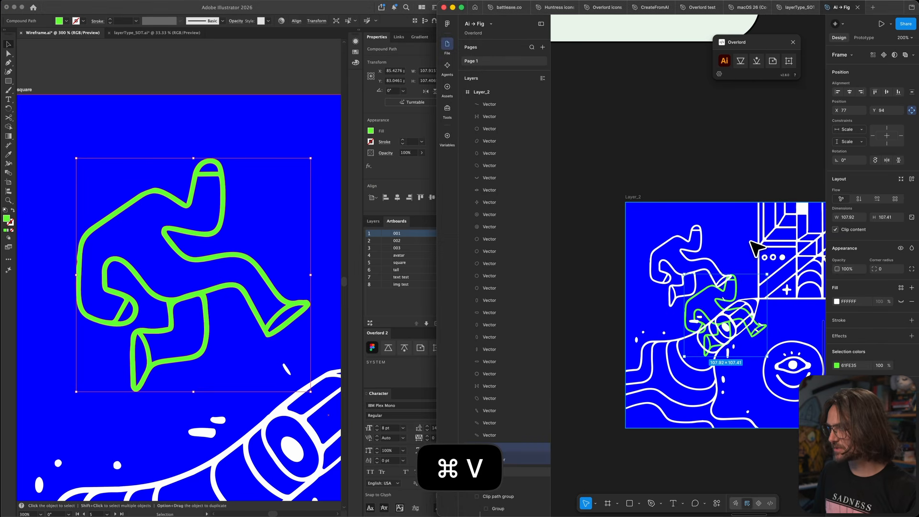
pyautogui.scroll(5, 723, 299)
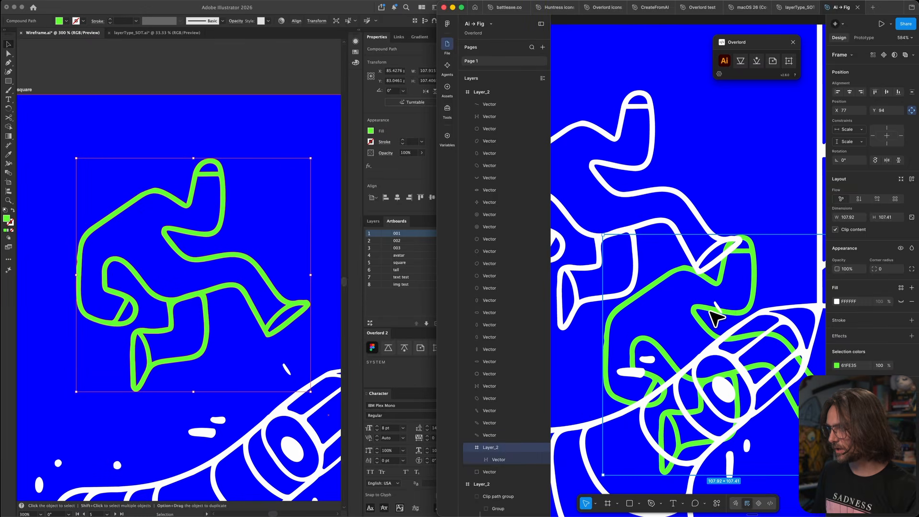
pyautogui.scroll(-3, 710, 310)
pyautogui.moveTo(701, 311); pyautogui.dragTo(641, 214)
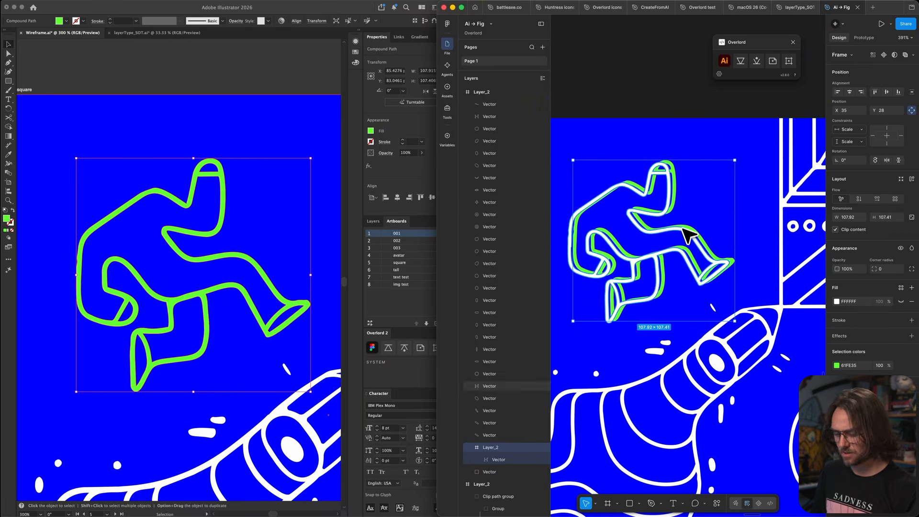
pyautogui.press('super+z')
pyautogui.press('super+z')
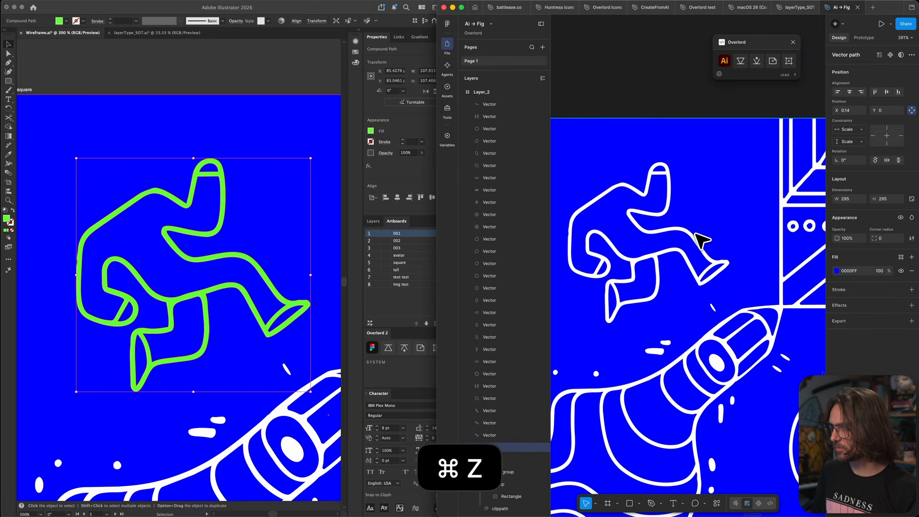
# Pull the green figure selected in Illustrator into the square frame with Overlord and inspect the individual Vectors in its Exclude group
pyautogui.click(742, 63)
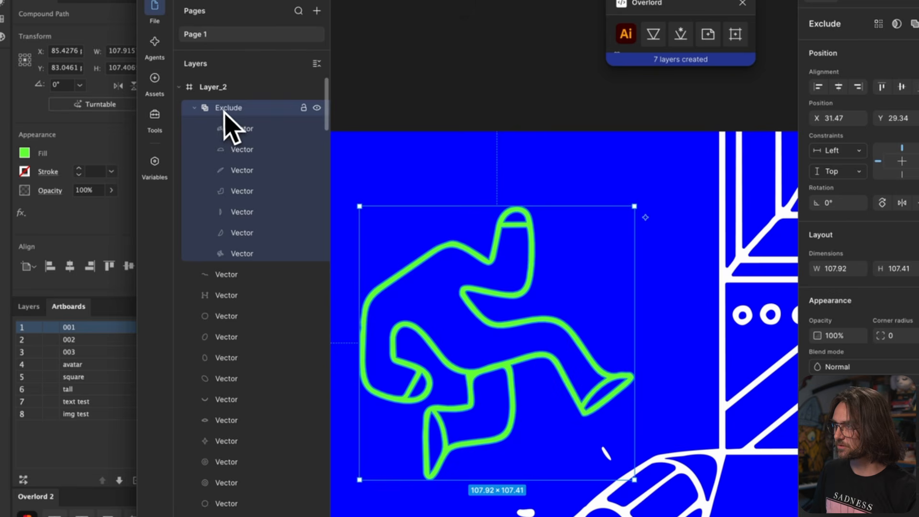
pyautogui.click(251, 147)
pyautogui.click(244, 173)
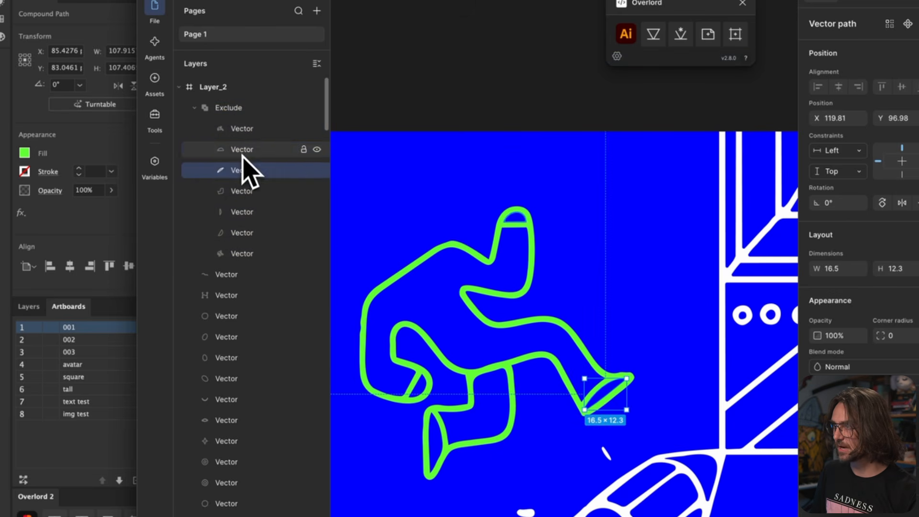
# Hide the four Vectors in the Exclude group that cut the small openings at the ends of the green figure's limbs
pyautogui.click(243, 152)
pyautogui.keyDown('shift'); pyautogui.click(249, 171); pyautogui.keyUp('shift')
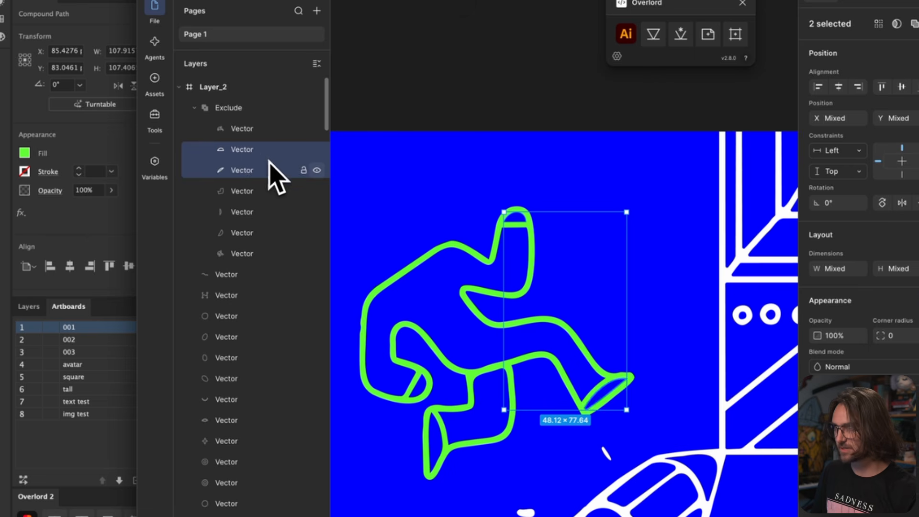
pyautogui.click(317, 171)
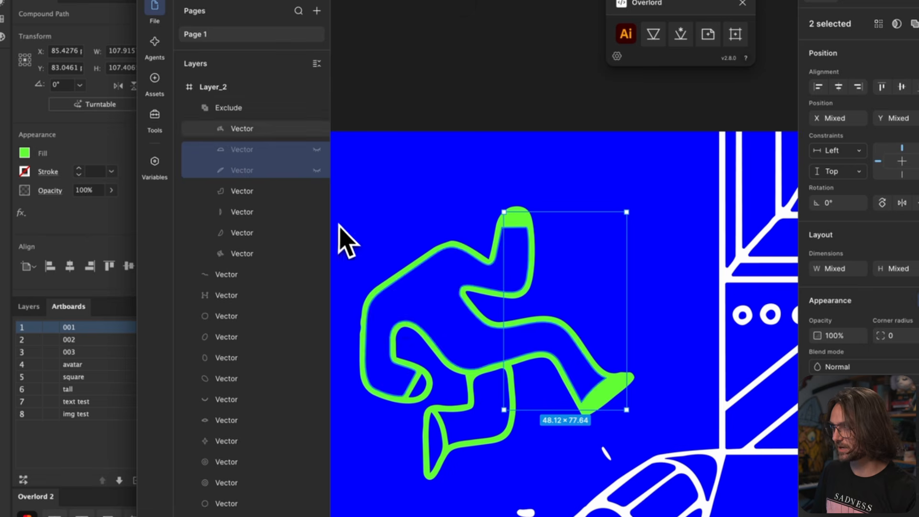
pyautogui.click(246, 214)
pyautogui.keyDown('shift'); pyautogui.click(243, 234); pyautogui.keyUp('shift')
pyautogui.hotkey('ctrl', 'shift', 'h')
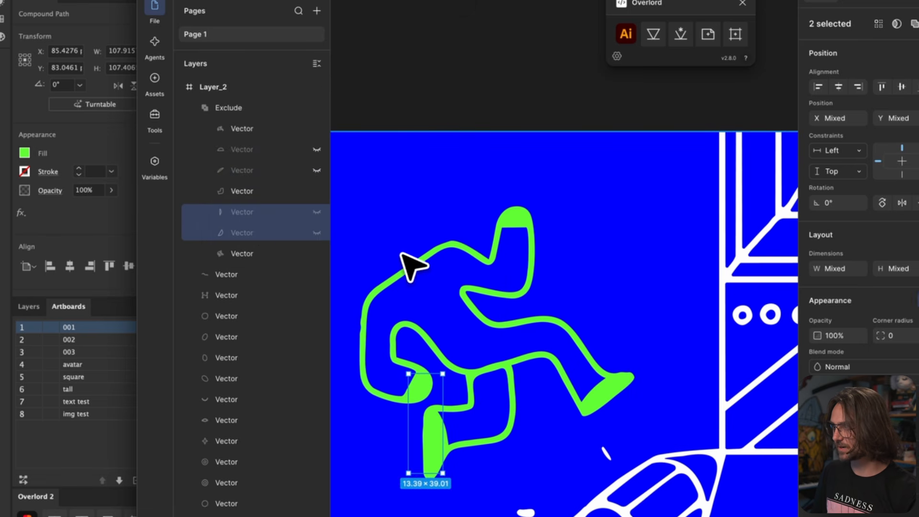
pyautogui.click(532, 111)
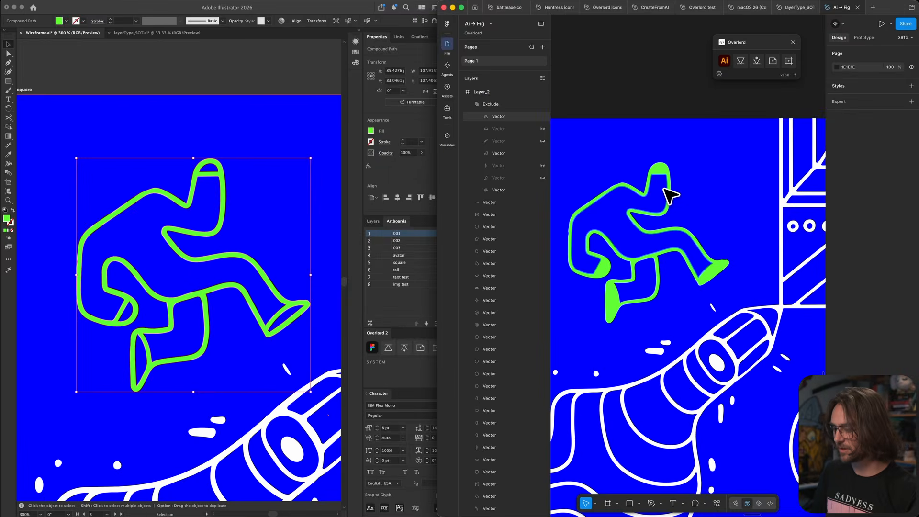
pyautogui.press('super+minus')
pyautogui.hscroll(2, 672, 196)
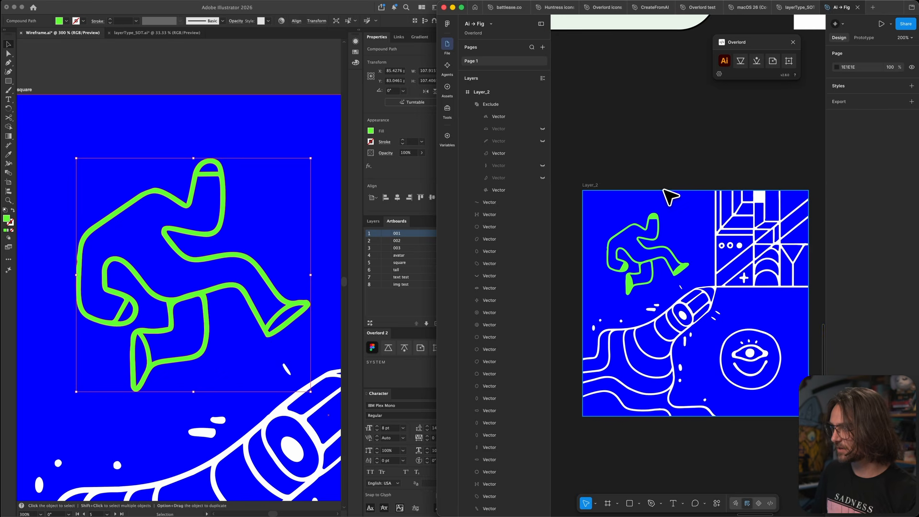